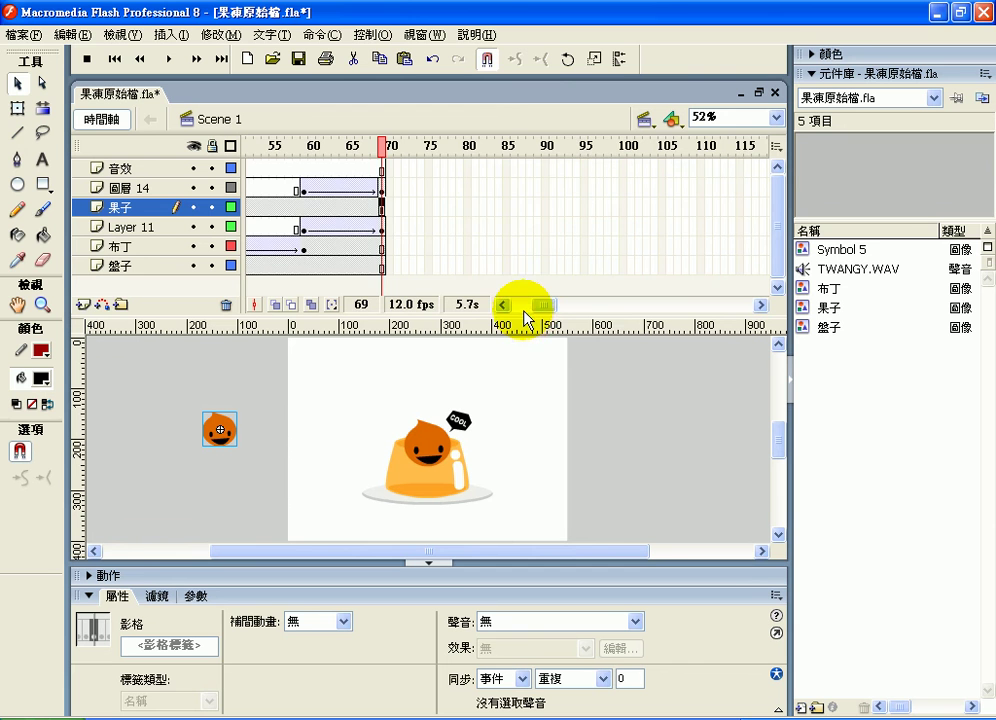
# Set the timeline's frame width to medium (中)
pyautogui.click(524, 310)
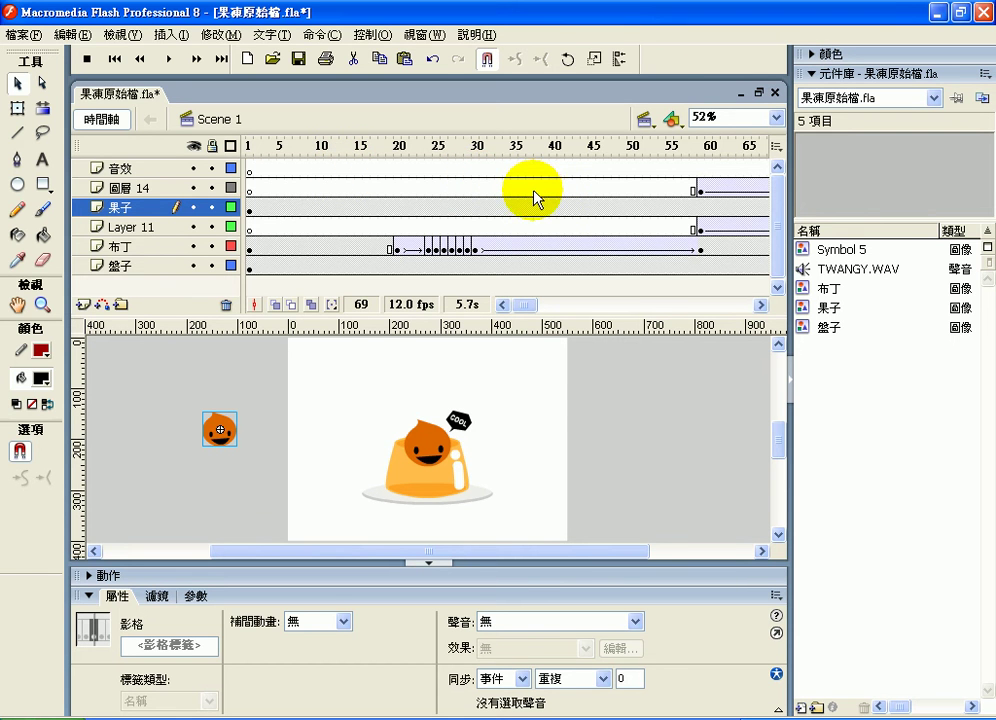
pyautogui.click(776, 147)
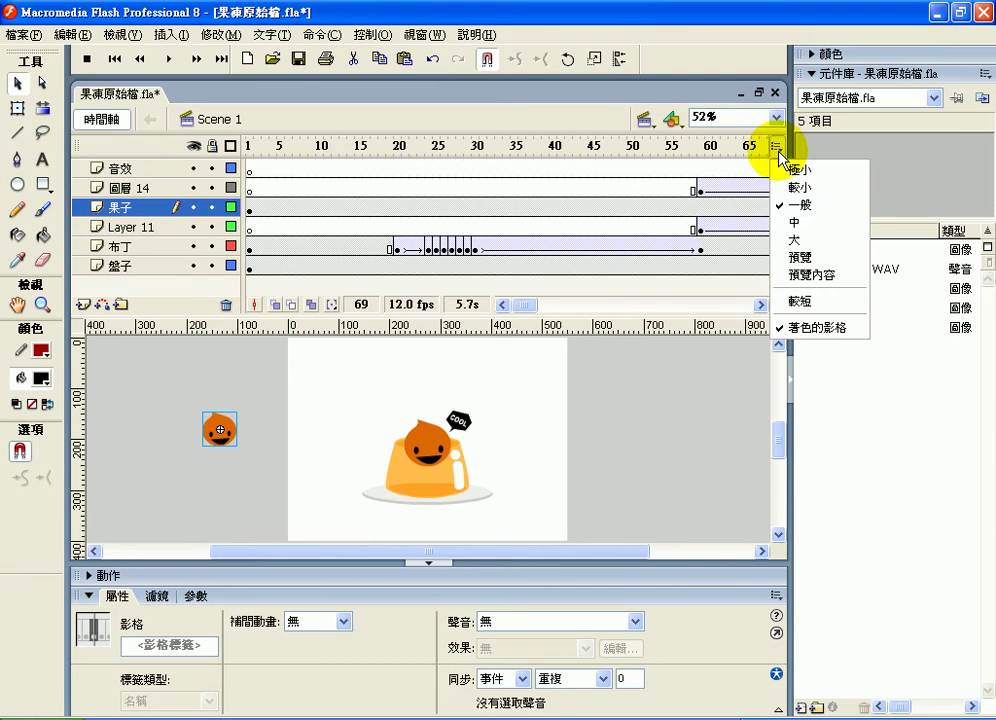
pyautogui.click(792, 223)
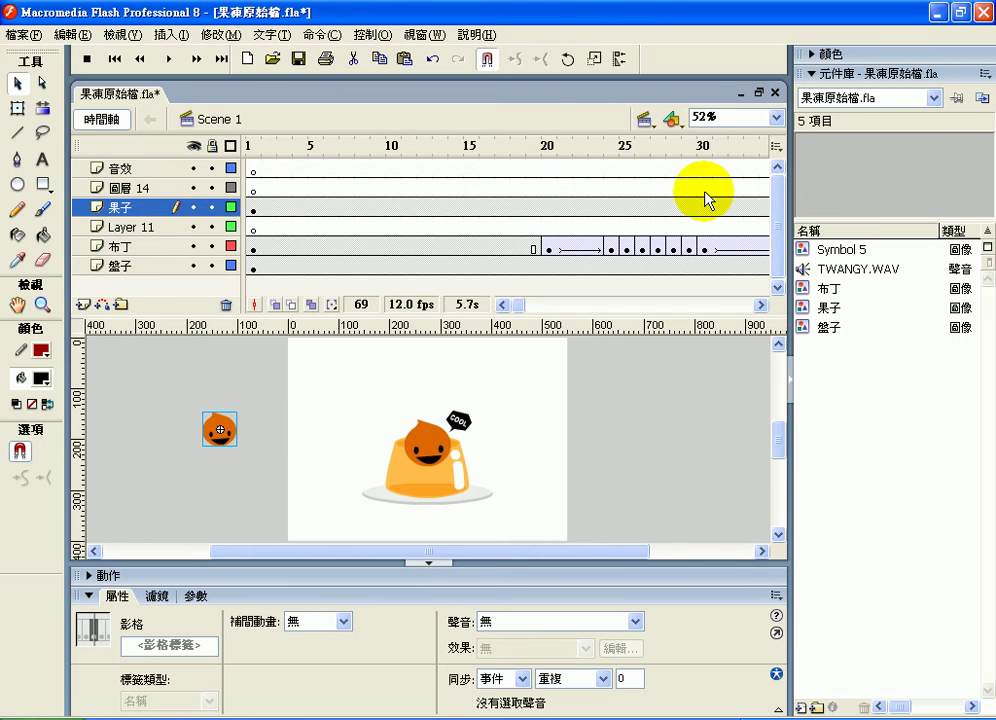
# Set the timeline's frame width to small (較小) so the whole animation from frame 1 to 69 fits in view
pyautogui.click(776, 146)
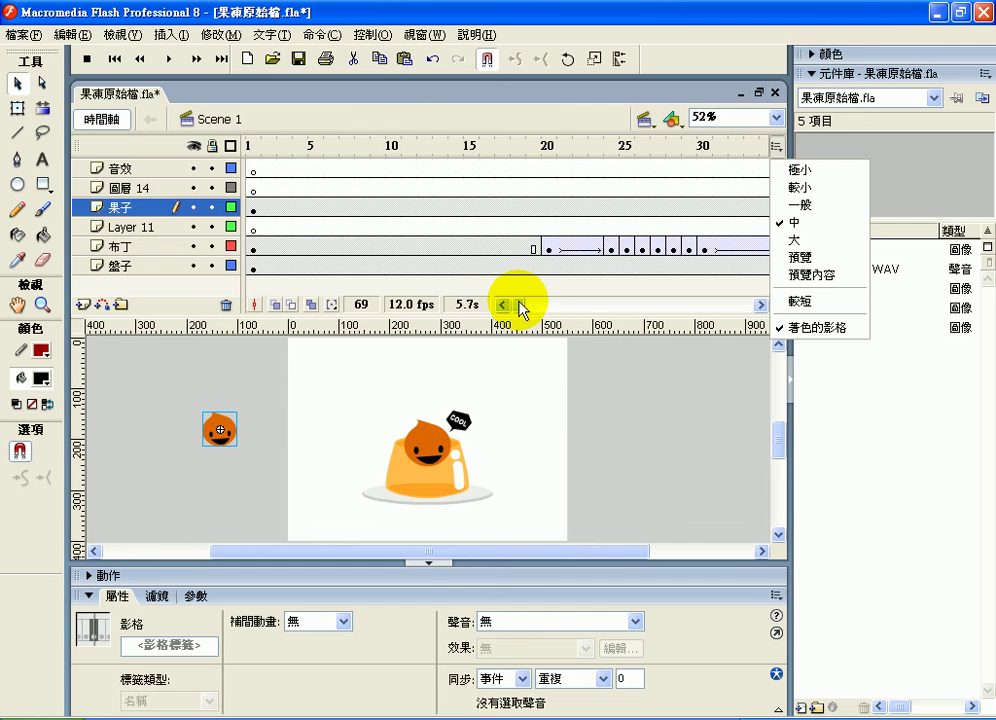
pyautogui.moveTo(522, 309); pyautogui.dragTo(769, 160)
pyautogui.click(776, 146)
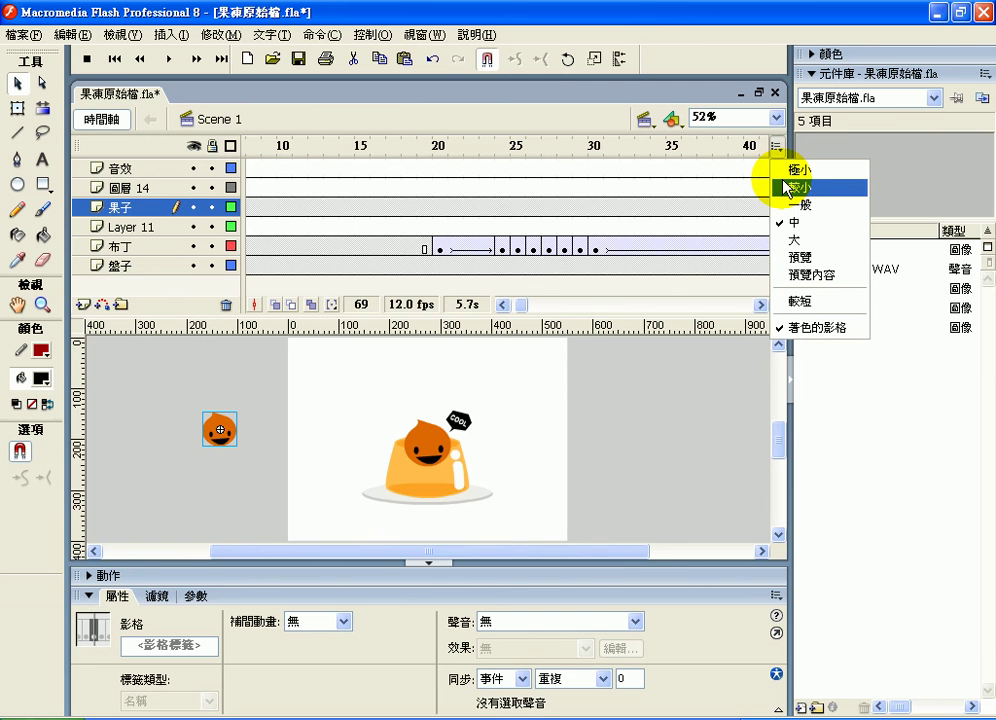
pyautogui.click(786, 186)
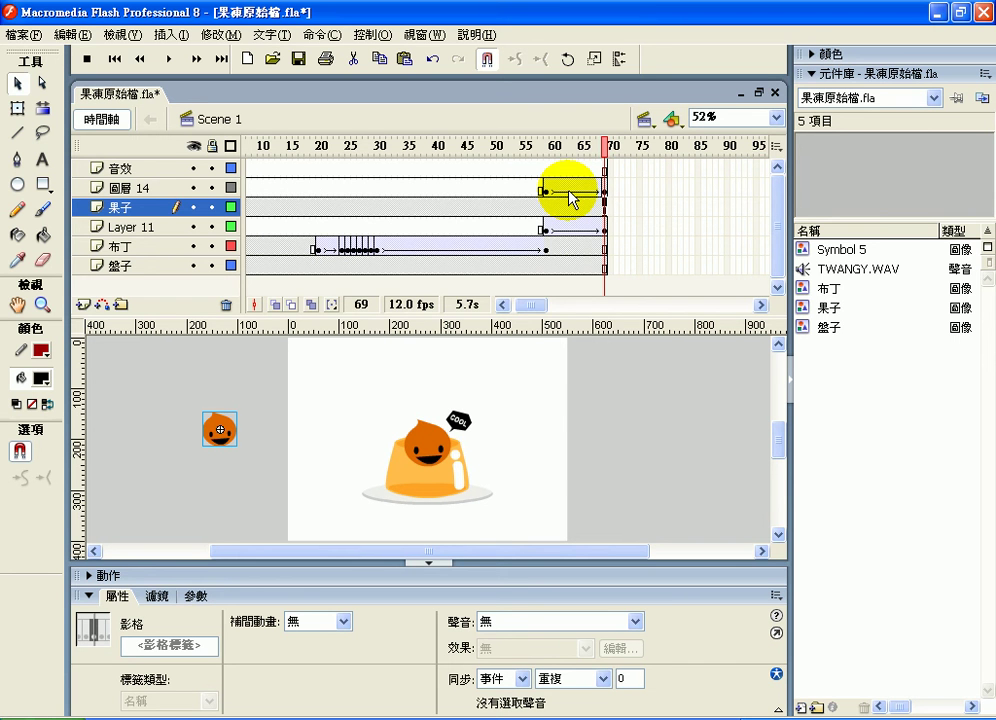
pyautogui.click(600, 158)
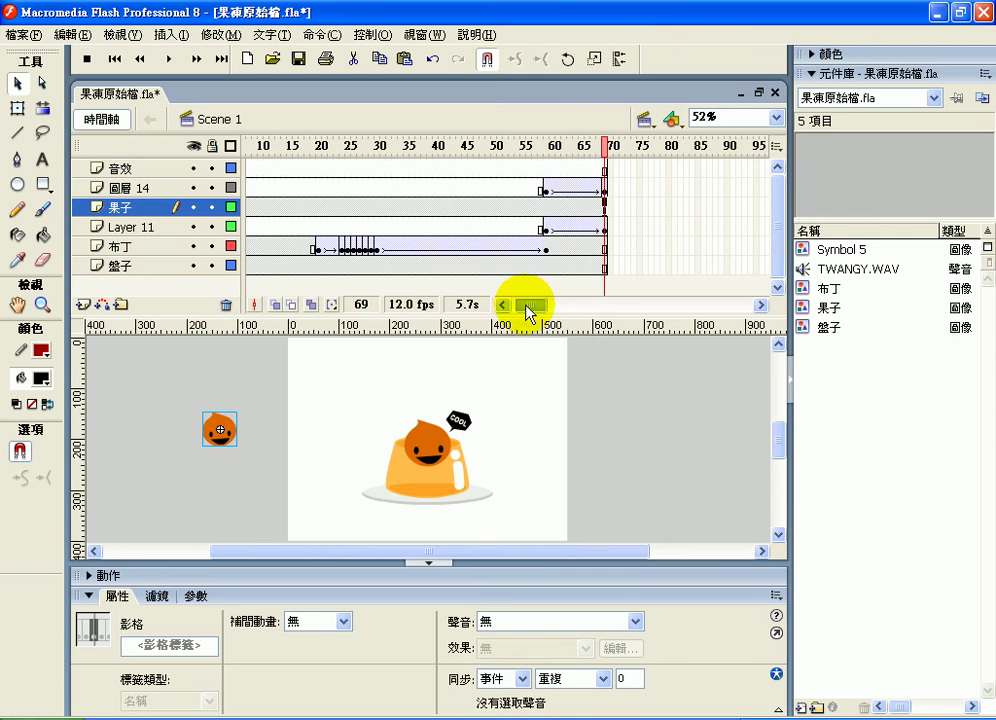
pyautogui.moveTo(527, 311); pyautogui.dragTo(508, 306)
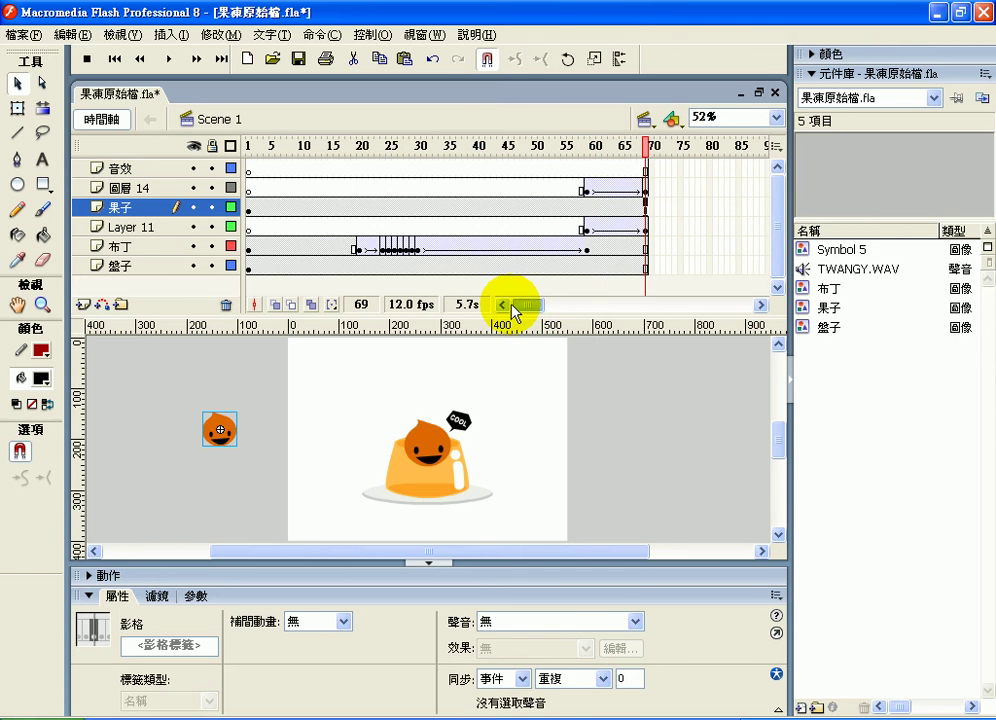
# Insert a keyframe at frame 69 of the 果子 layer
pyautogui.click(249, 207)
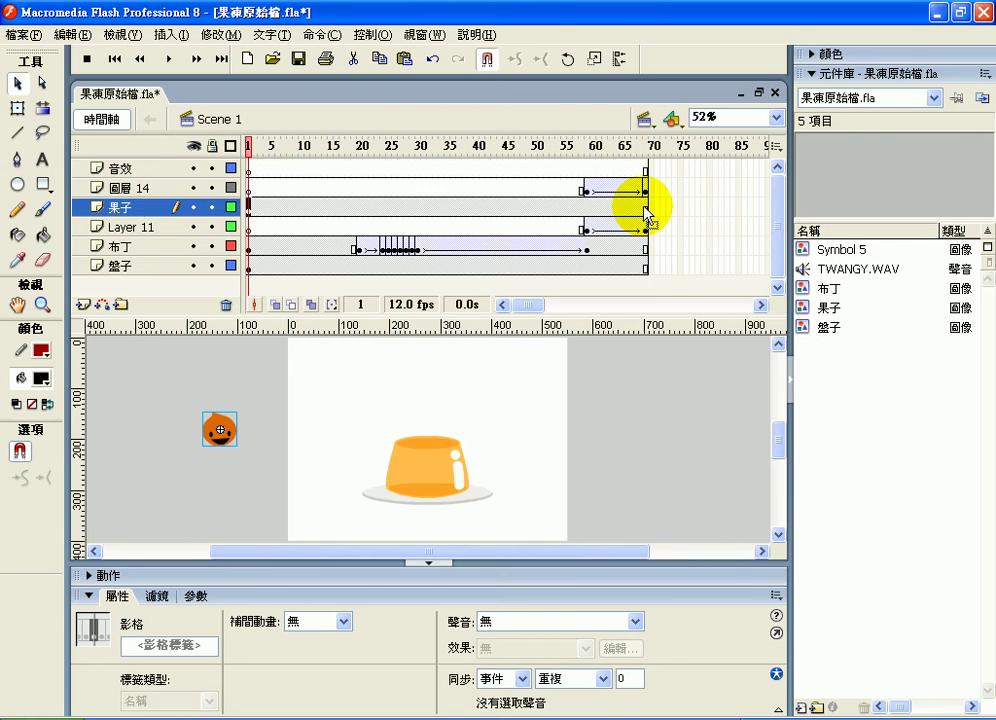
pyautogui.click(645, 209)
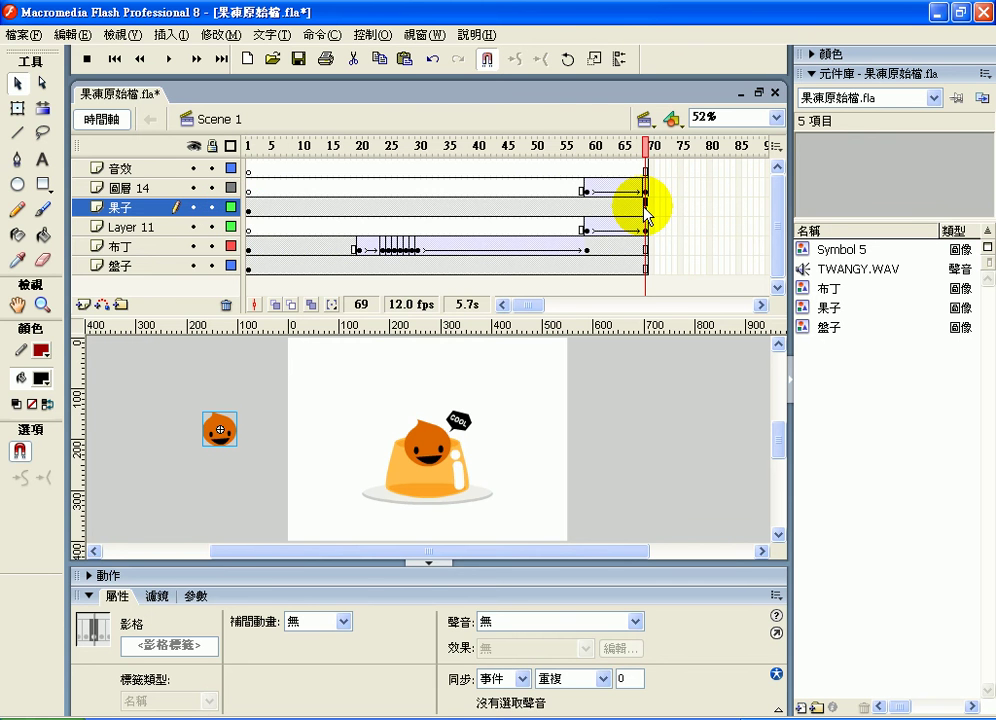
pyautogui.rightClick(645, 208)
pyautogui.click(665, 290)
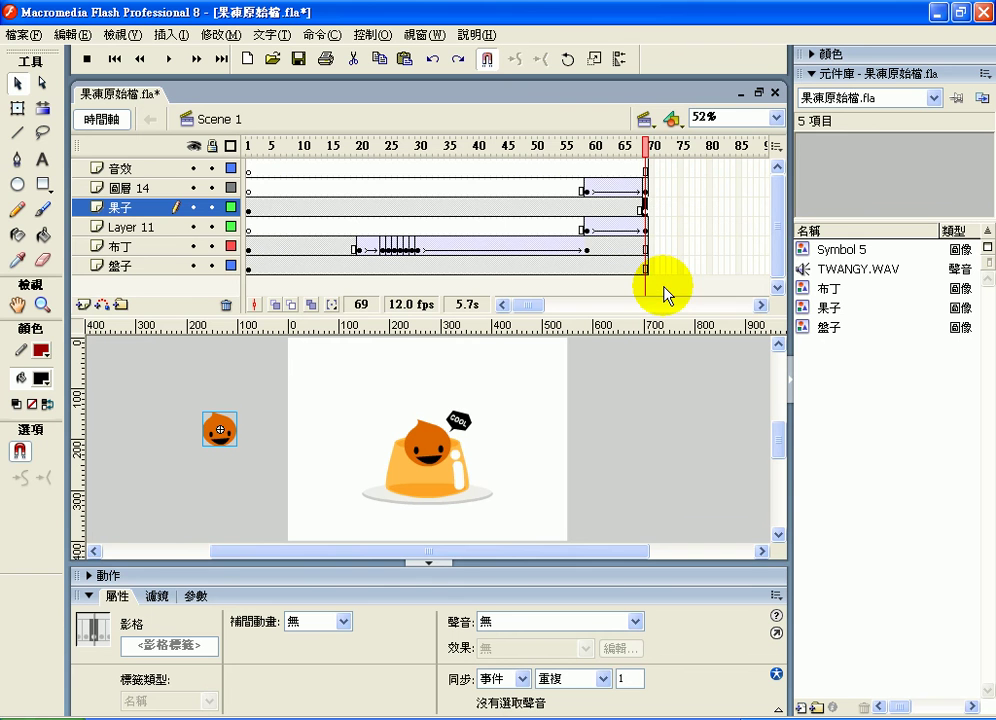
# Add a motion guide layer for the 果子 layer and move 果子 above the guide layer
pyautogui.click(99, 304)
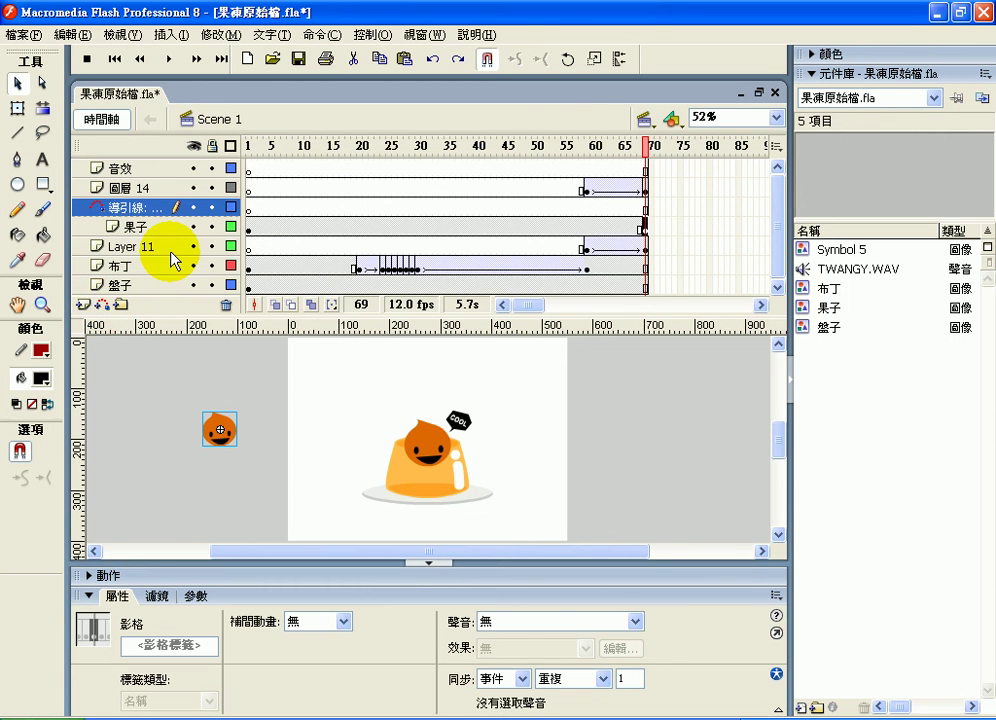
pyautogui.click(249, 207)
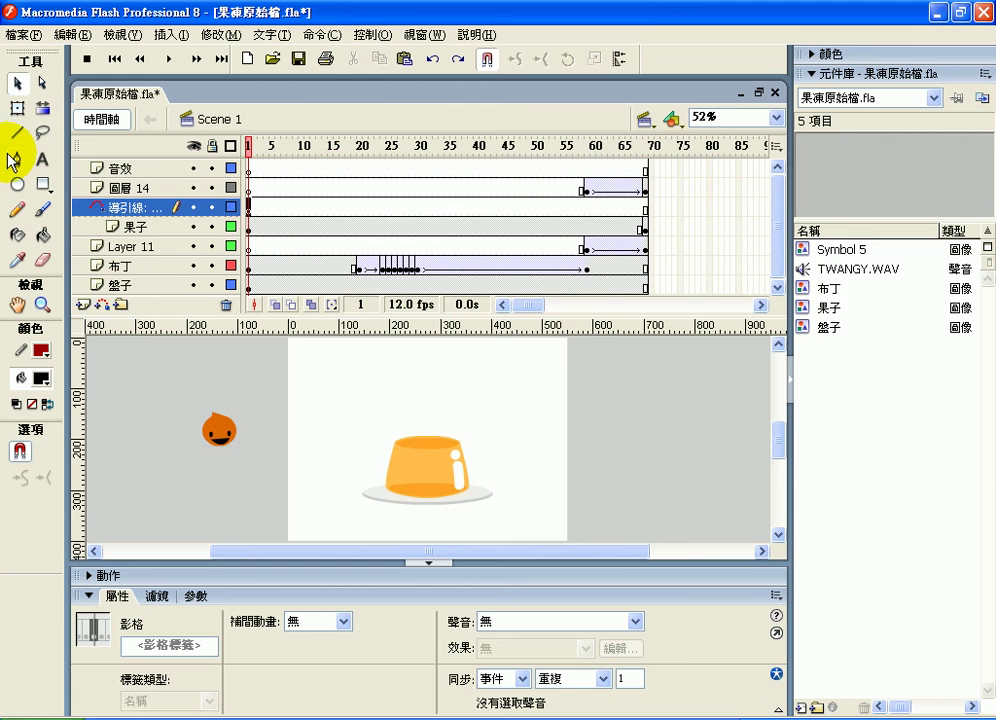
pyautogui.click(17, 162)
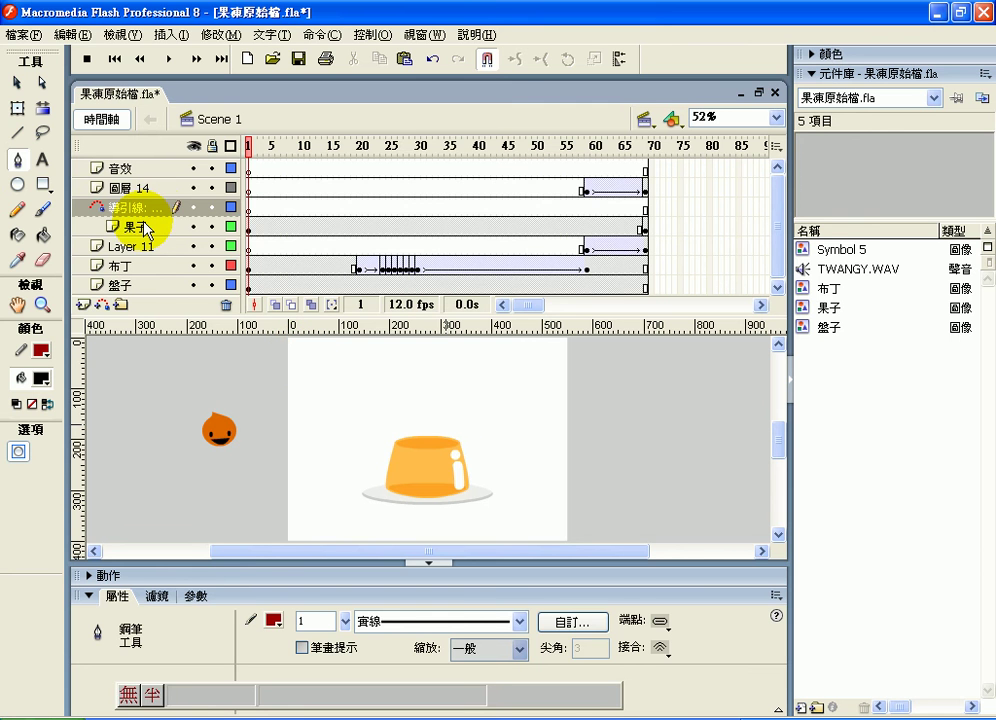
pyautogui.moveTo(147, 229); pyautogui.dragTo(60, 207)
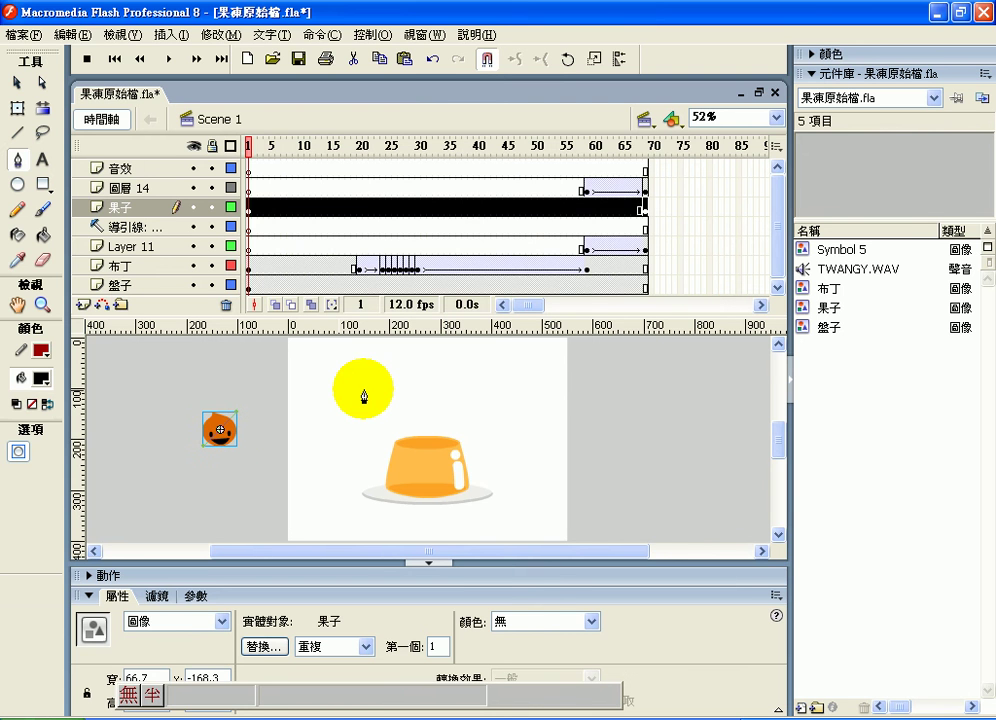
# Draw a two-arc bouncing path with the Pen tool, from the fruit character to the pudding's top and on beyond the stage's right edge
pyautogui.moveTo(349, 379); pyautogui.dragTo(391, 408)
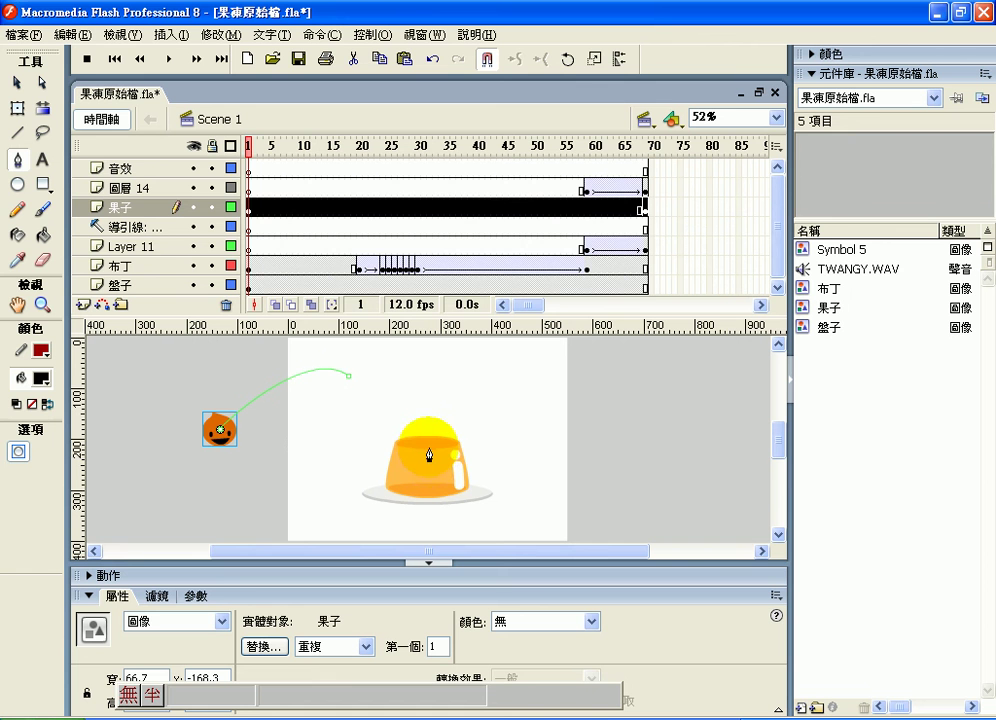
pyautogui.moveTo(440, 463)
pyautogui.mouseDown()
pyautogui.moveTo(441, 493)
pyautogui.moveTo(438, 482)
pyautogui.mouseUp()
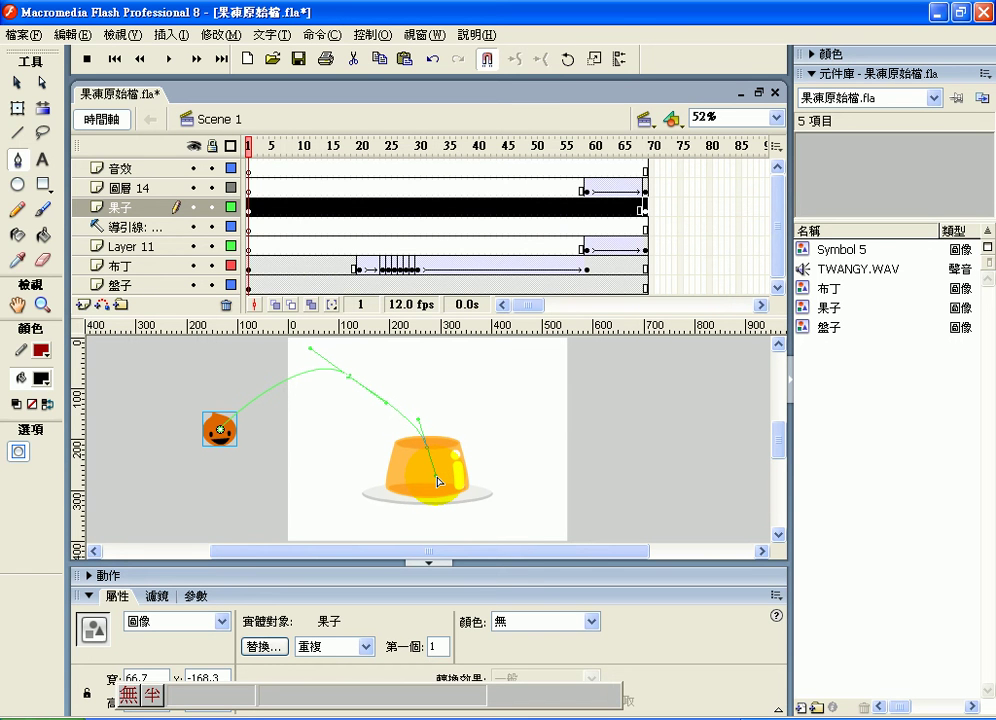
pyautogui.moveTo(438, 482); pyautogui.dragTo(454, 437)
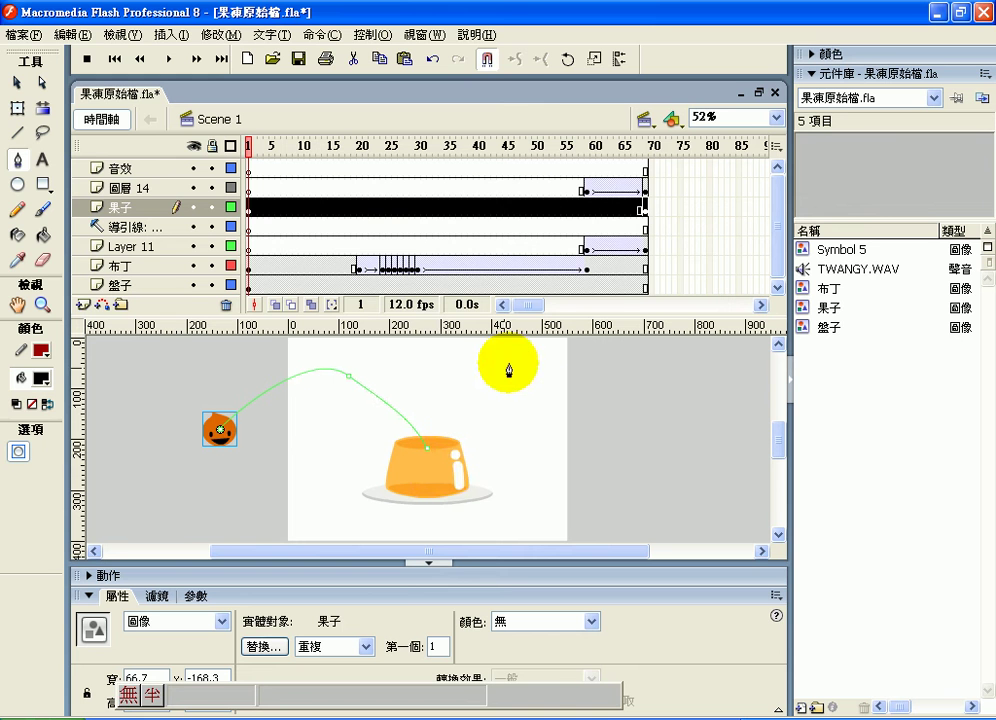
pyautogui.moveTo(507, 365); pyautogui.dragTo(564, 372)
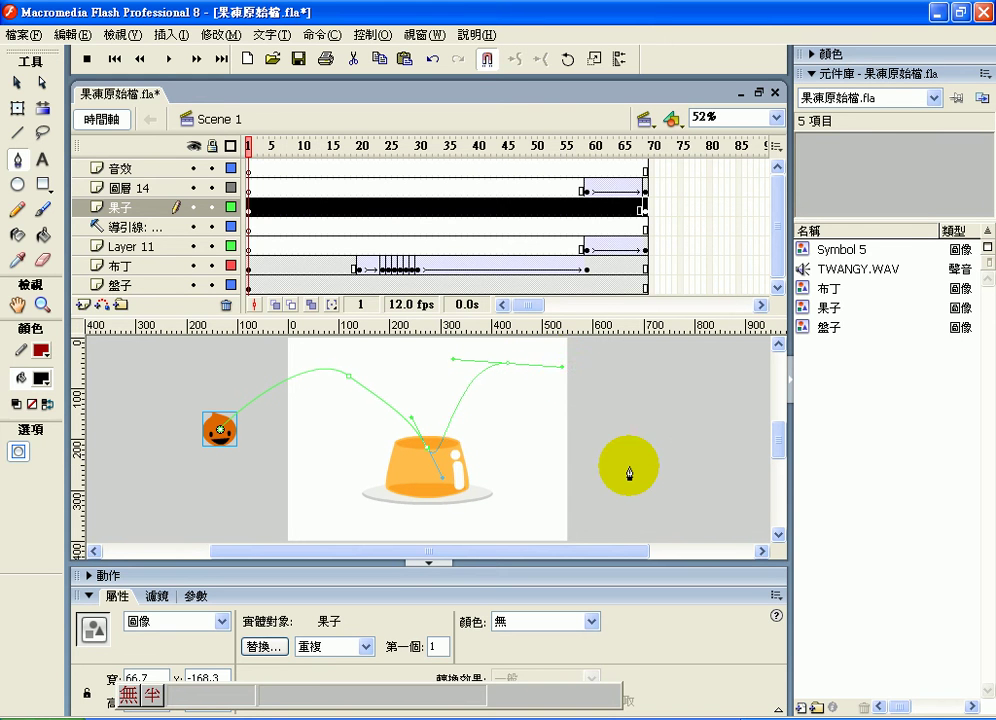
pyautogui.moveTo(625, 440); pyautogui.dragTo(648, 460)
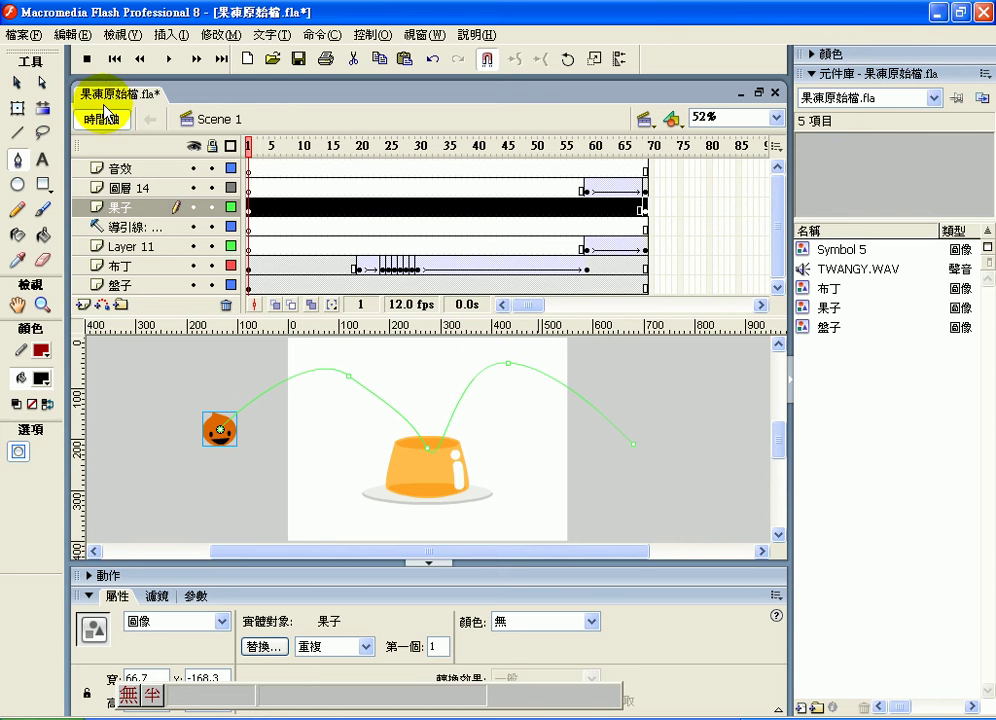
# Reshape the path with the Subselection tool, making a sharp bounce at the pudding's top and smoothing the first arc
pyautogui.click(42, 83)
pyautogui.click(367, 382)
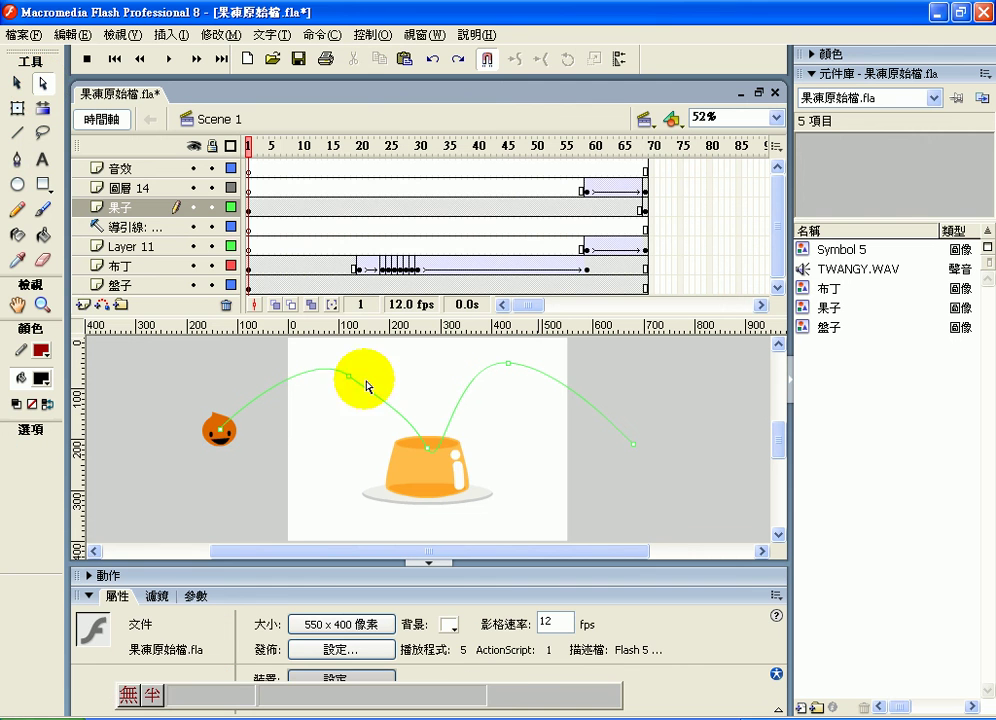
pyautogui.moveTo(430, 452)
pyautogui.mouseDown()
pyautogui.moveTo(445, 484)
pyautogui.moveTo(453, 431)
pyautogui.mouseUp()
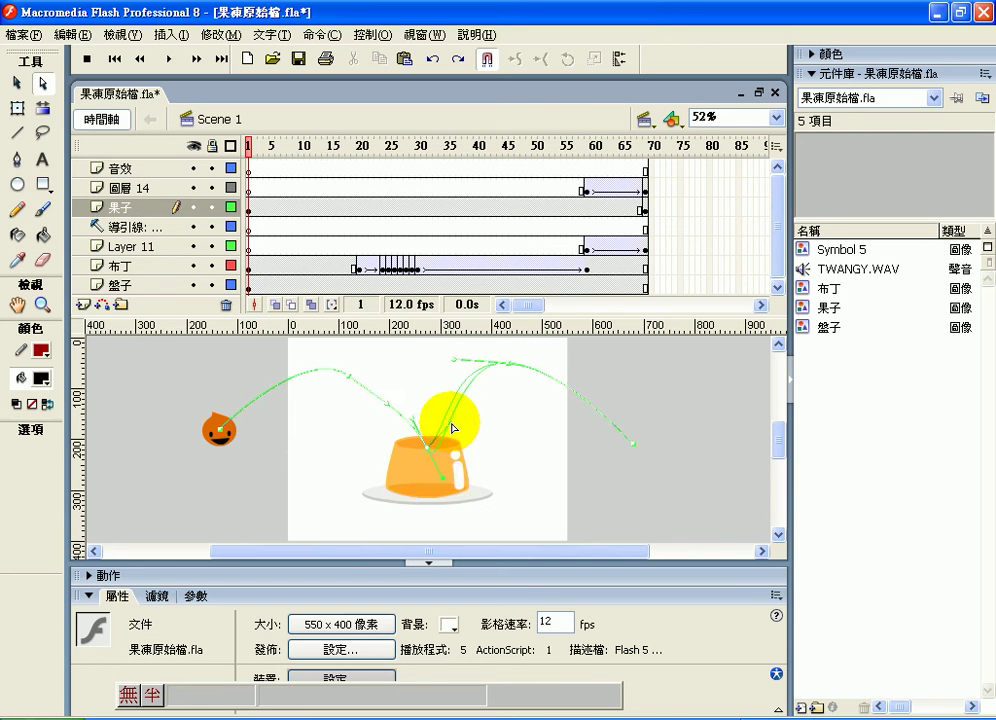
pyautogui.moveTo(452, 428); pyautogui.dragTo(515, 443)
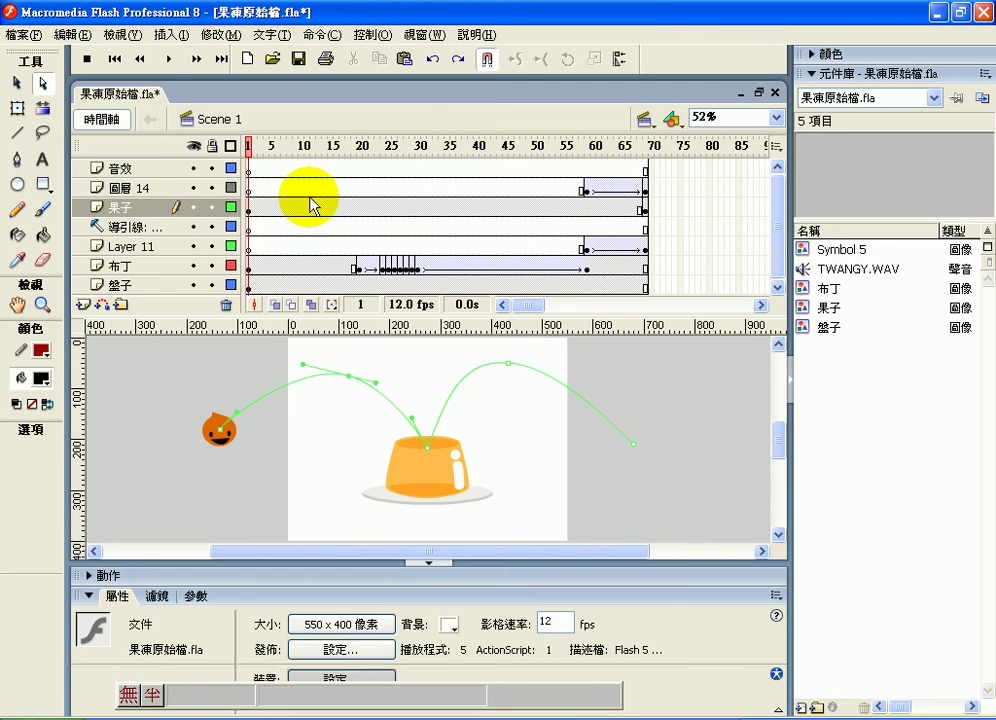
# Move the guide layer back above the 果子 layer and turn off its guide (導引線) property
pyautogui.click(214, 228)
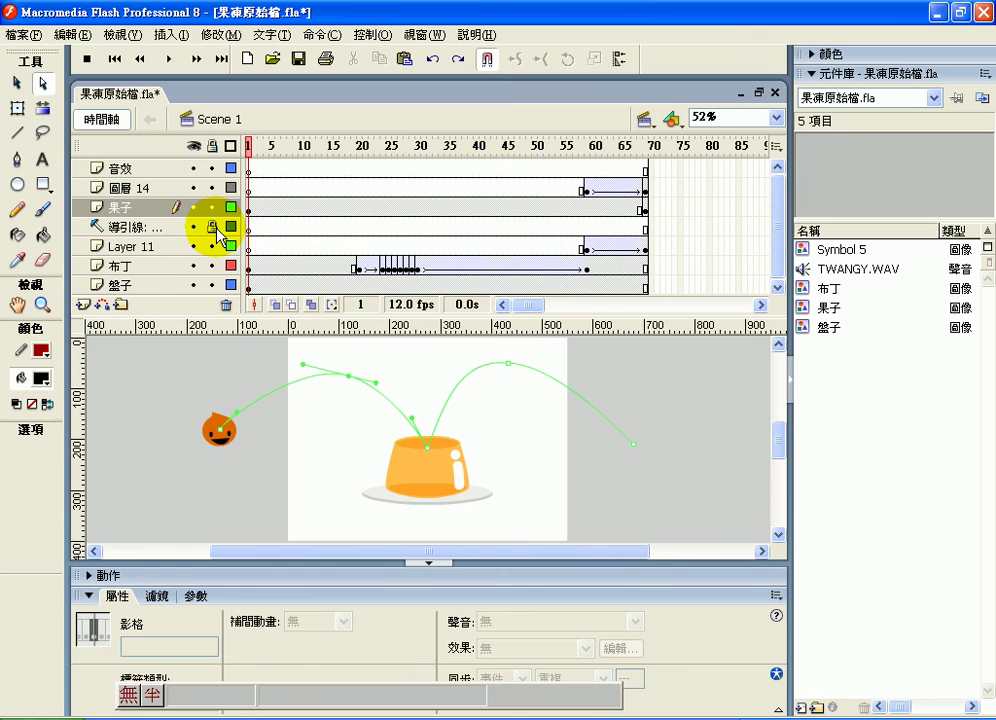
pyautogui.click(140, 229)
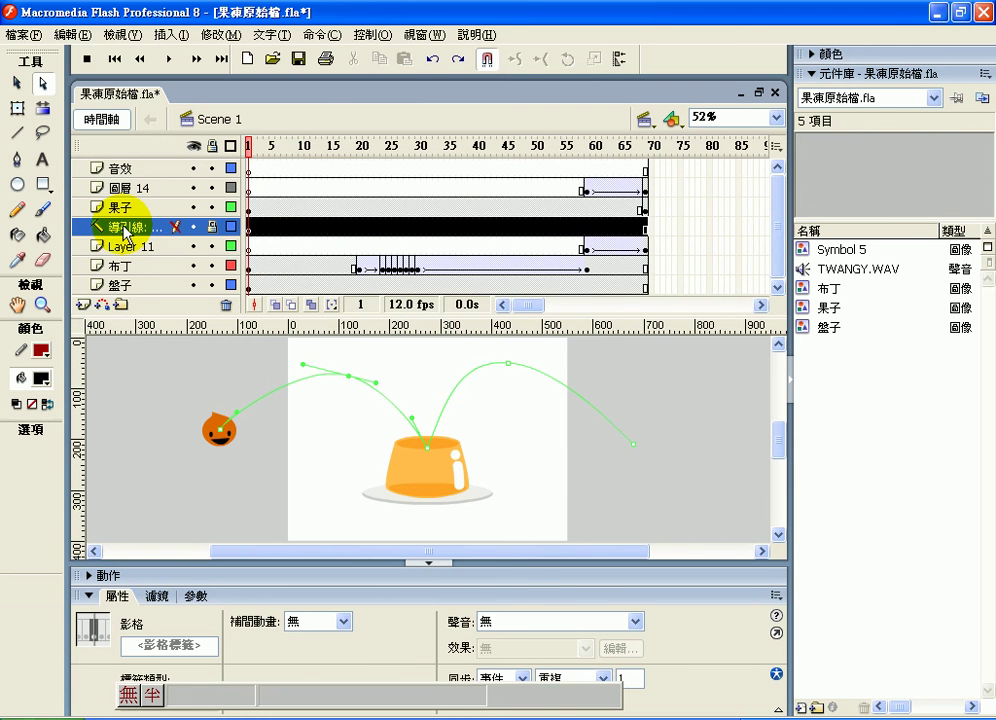
pyautogui.moveTo(127, 235)
pyautogui.mouseDown()
pyautogui.moveTo(128, 196)
pyautogui.moveTo(120, 214)
pyautogui.mouseUp()
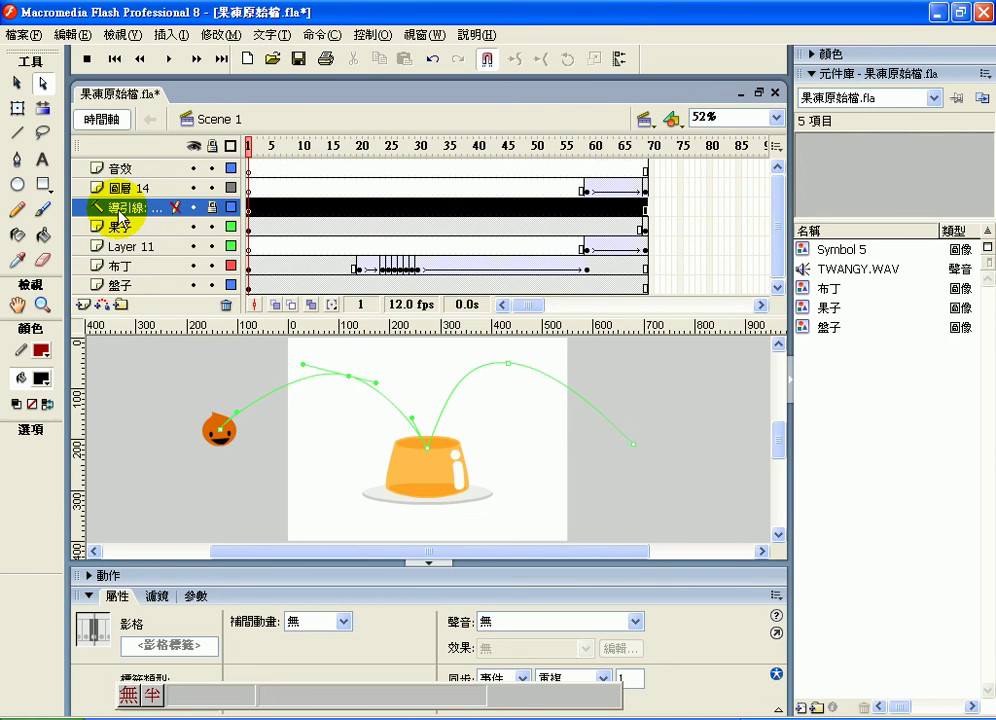
pyautogui.rightClick(119, 211)
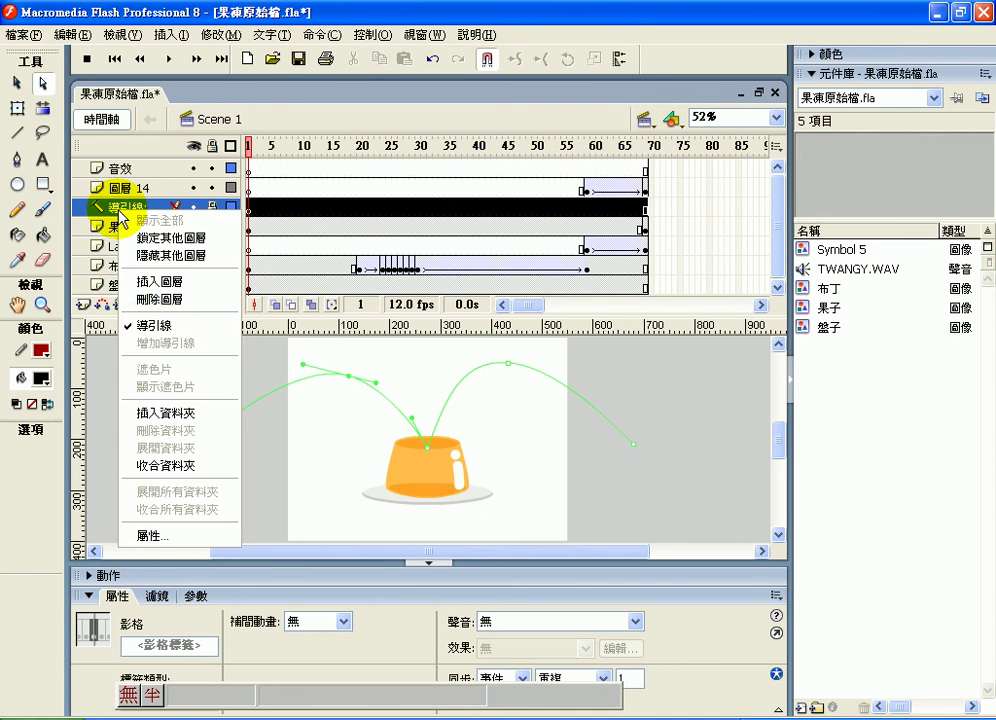
pyautogui.click(156, 326)
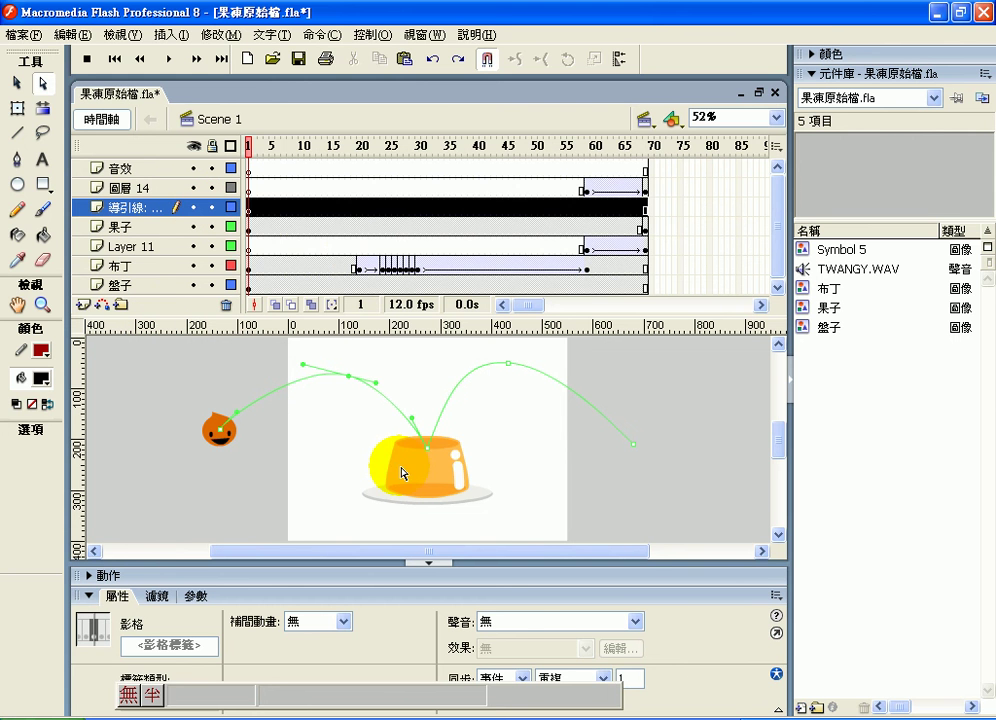
# Select the bouncing path on the 果子 layer and break the drawing object apart into a plain shape
pyautogui.click(17, 83)
pyautogui.click(270, 404)
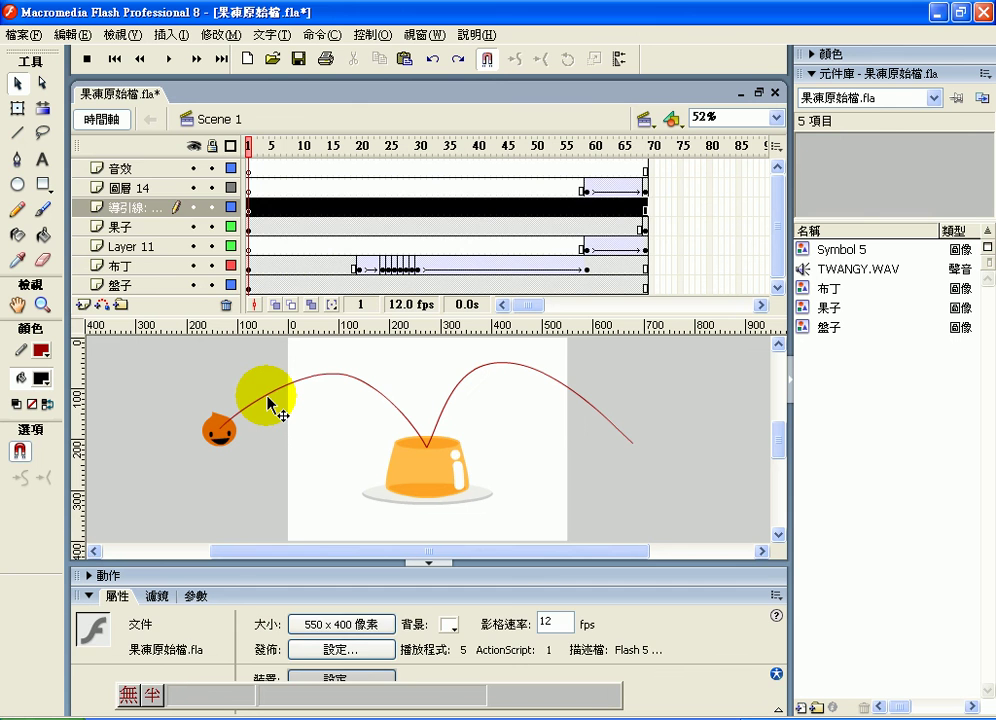
pyautogui.click(270, 404)
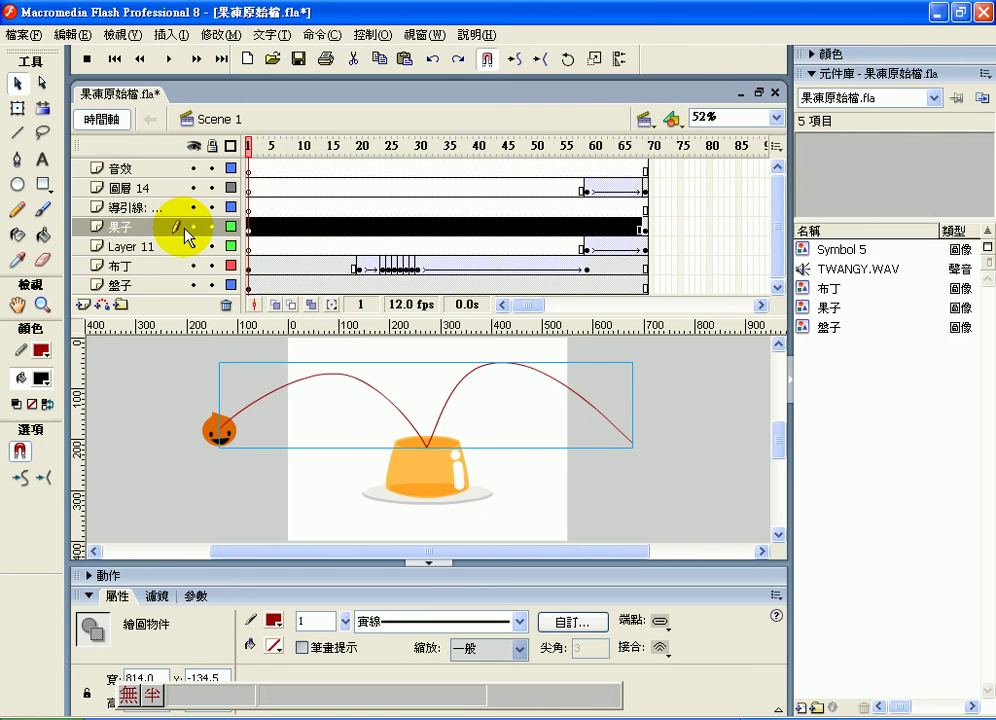
pyautogui.click(18, 160)
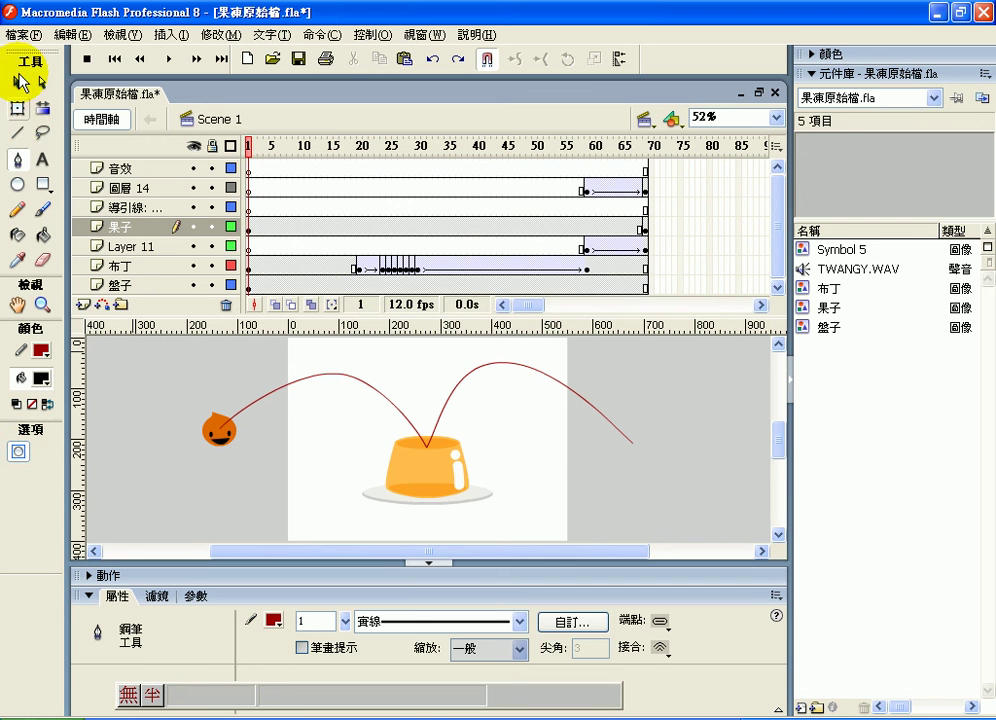
pyautogui.click(18, 82)
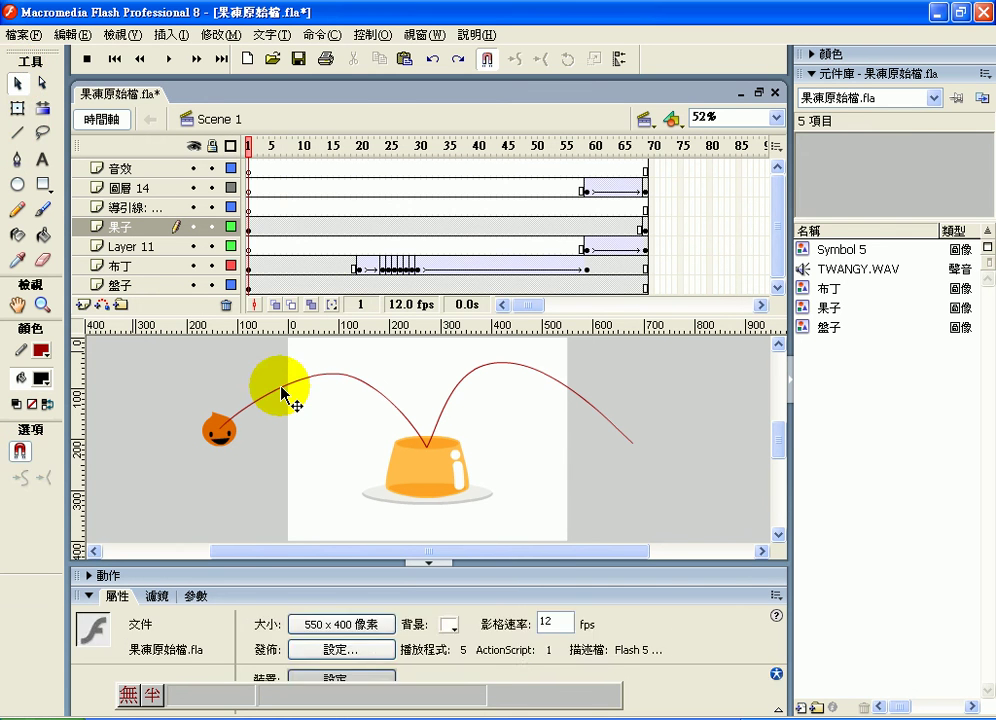
pyautogui.click(283, 390)
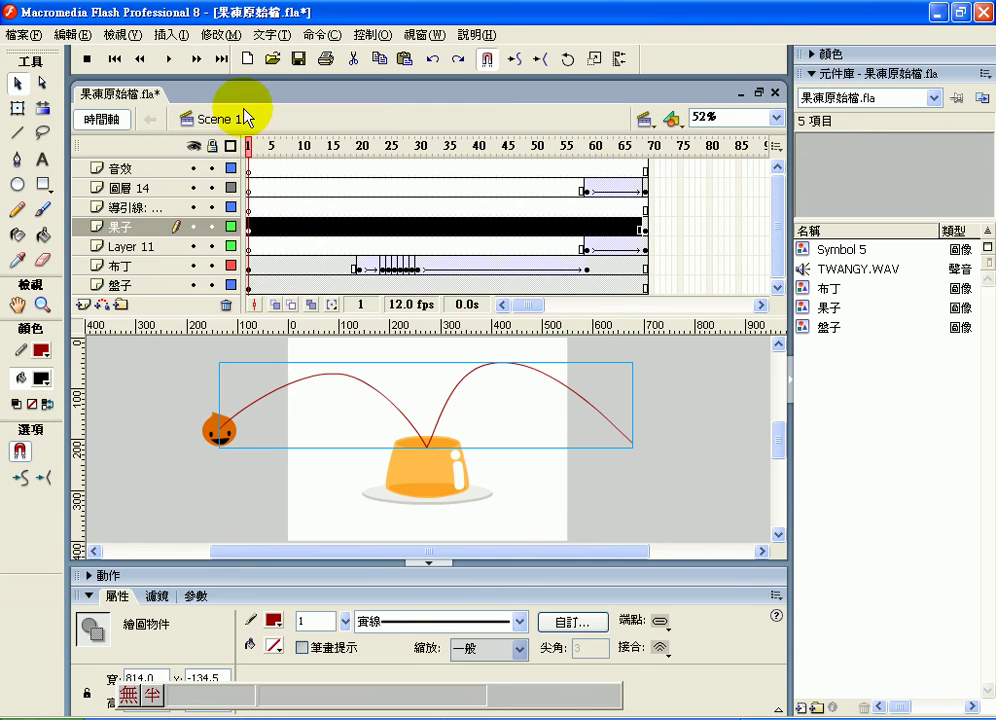
pyautogui.click(220, 35)
pyautogui.click(238, 99)
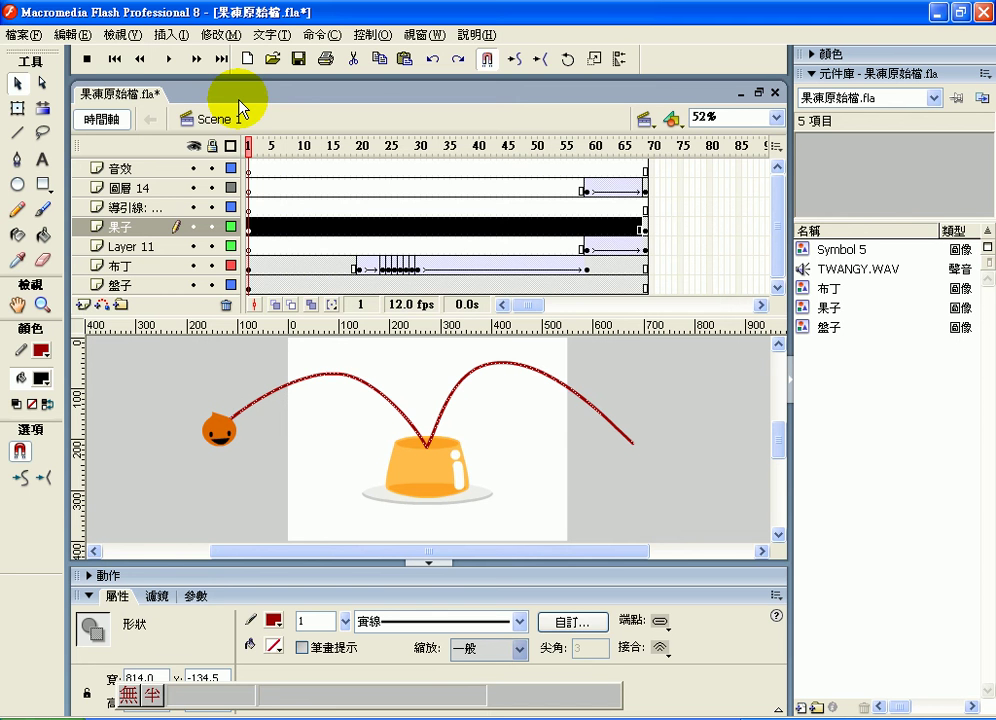
# Cut the bouncing path from the 果子 layer and delete the former guide layer (導引線)
pyautogui.click(354, 60)
pyautogui.click(151, 207)
pyautogui.click(226, 304)
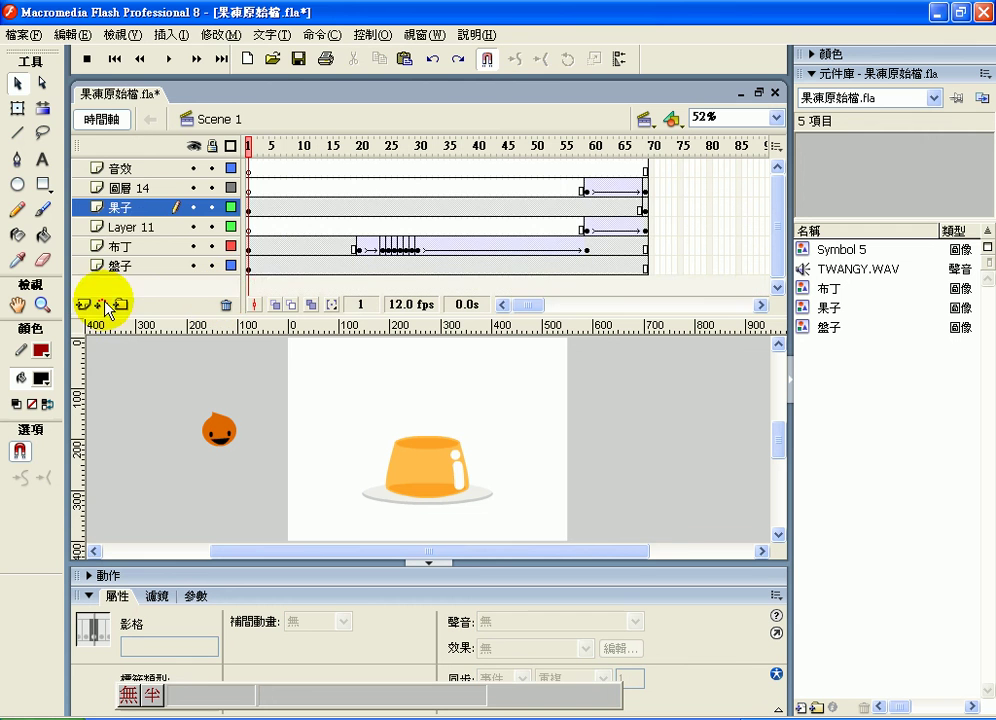
# Add a motion guide layer for the 果子 layer and paste the cut bouncing path onto it in place
pyautogui.click(101, 305)
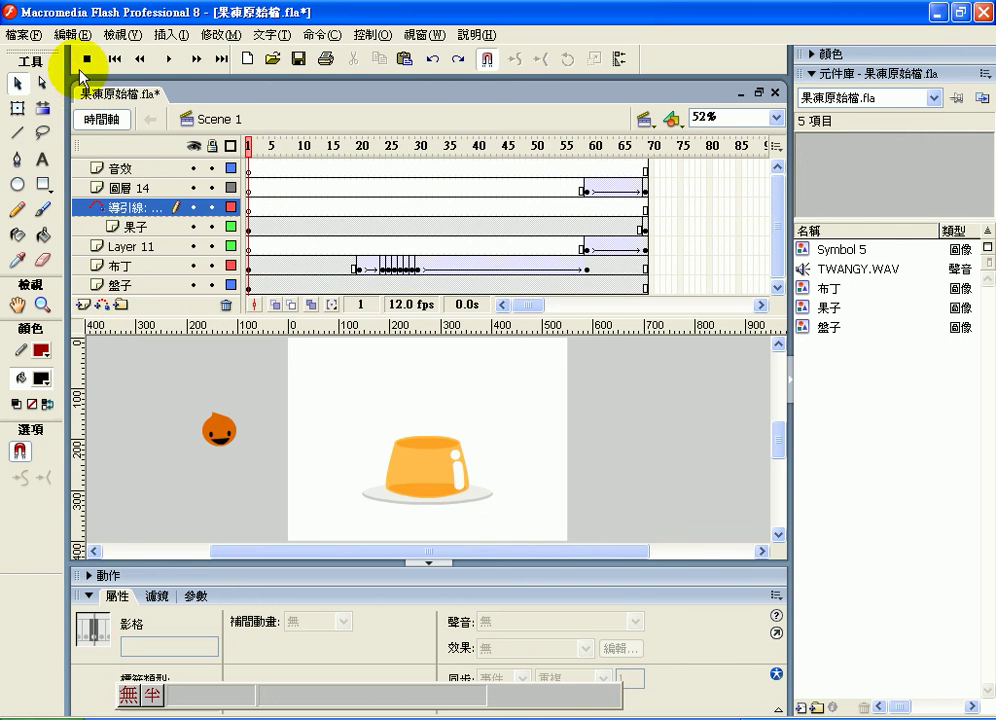
pyautogui.click(72, 35)
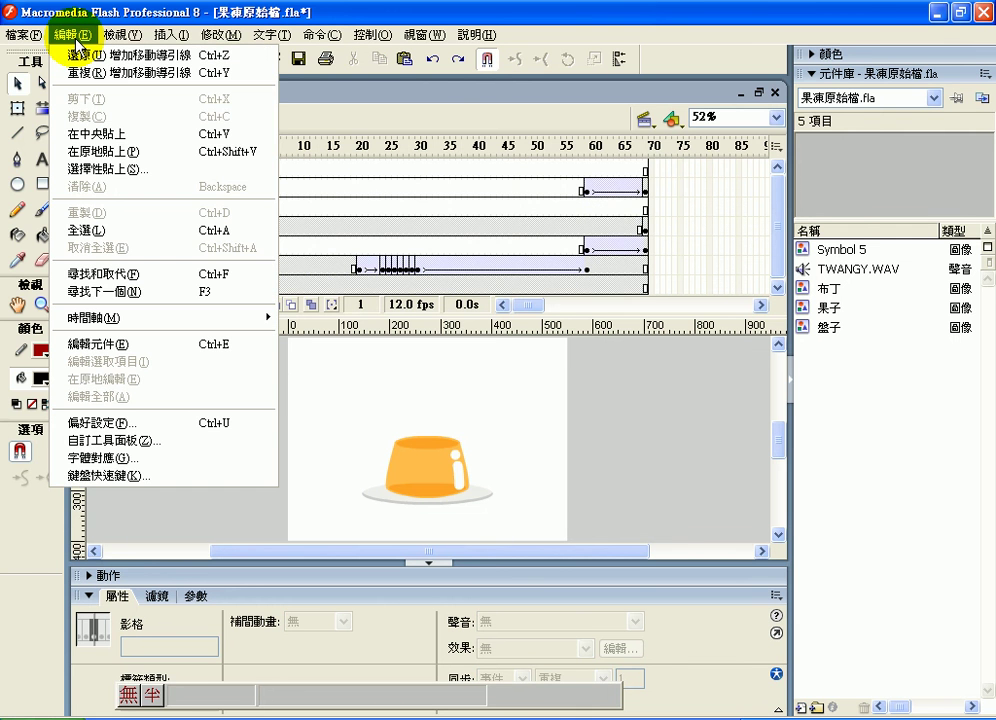
pyautogui.click(101, 152)
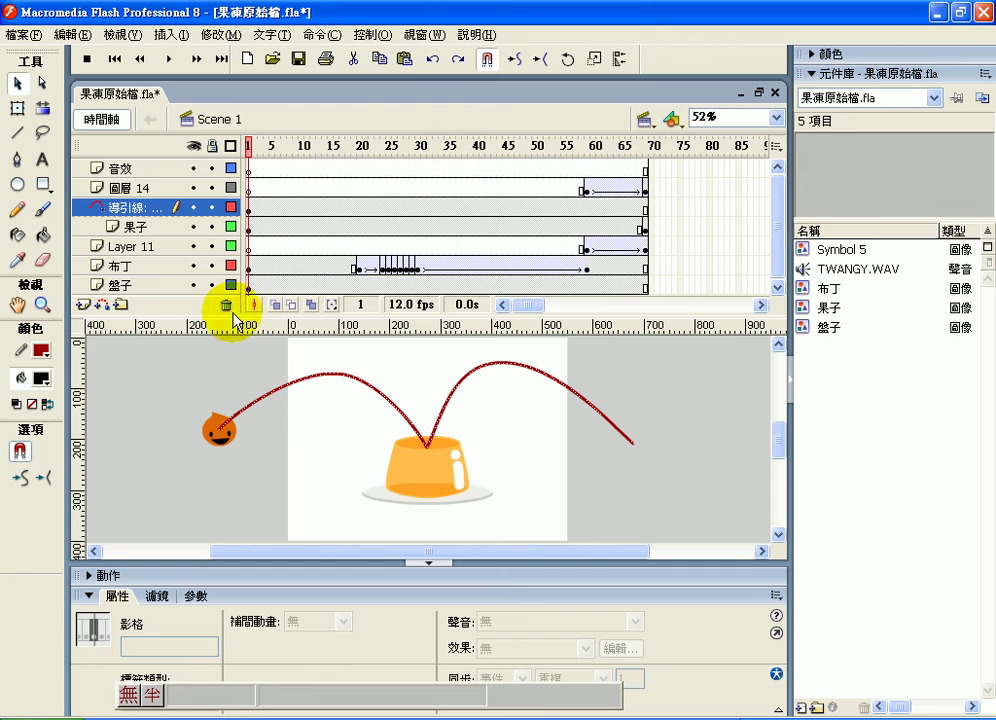
# Lock the motion guide layer and snap the 果子 fruit's center to the start of the path on frame 1
pyautogui.click(249, 207)
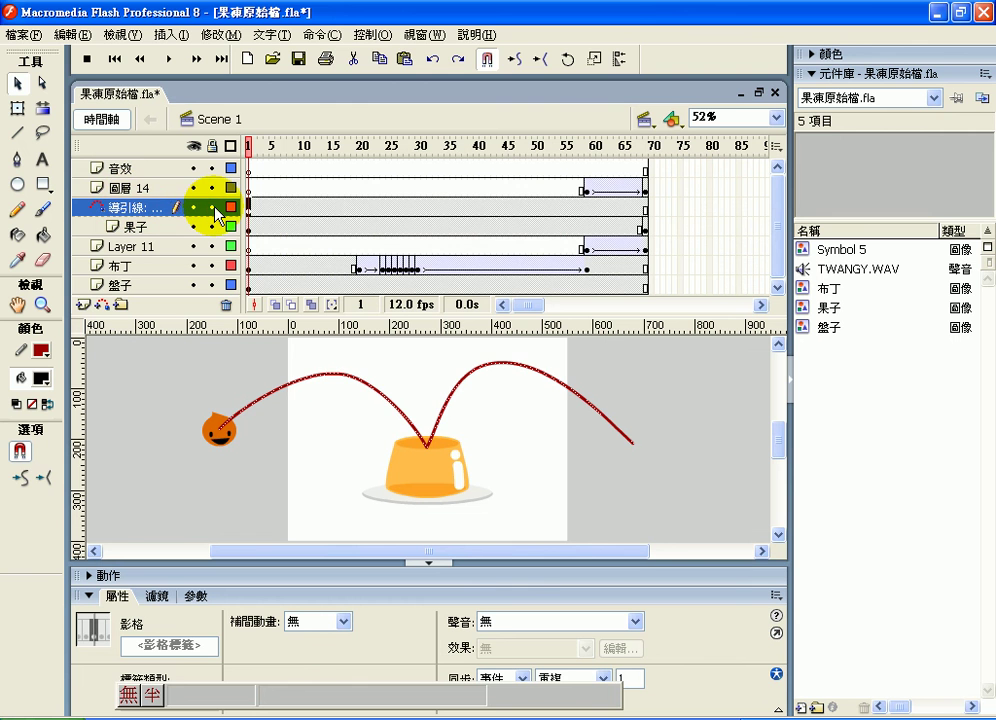
pyautogui.click(212, 207)
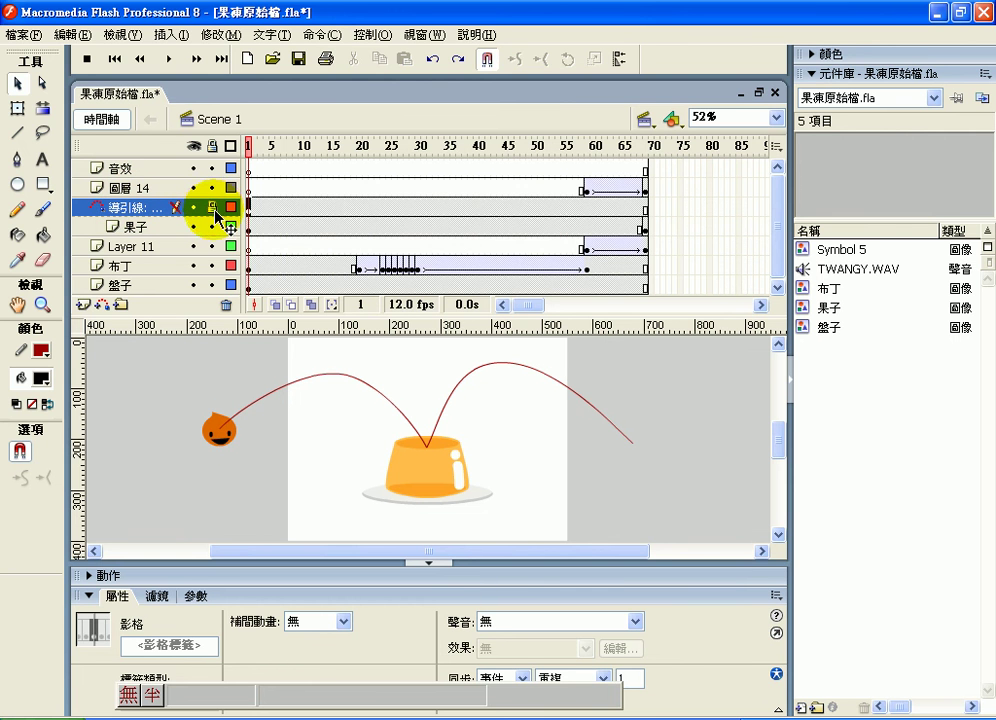
pyautogui.click(229, 440)
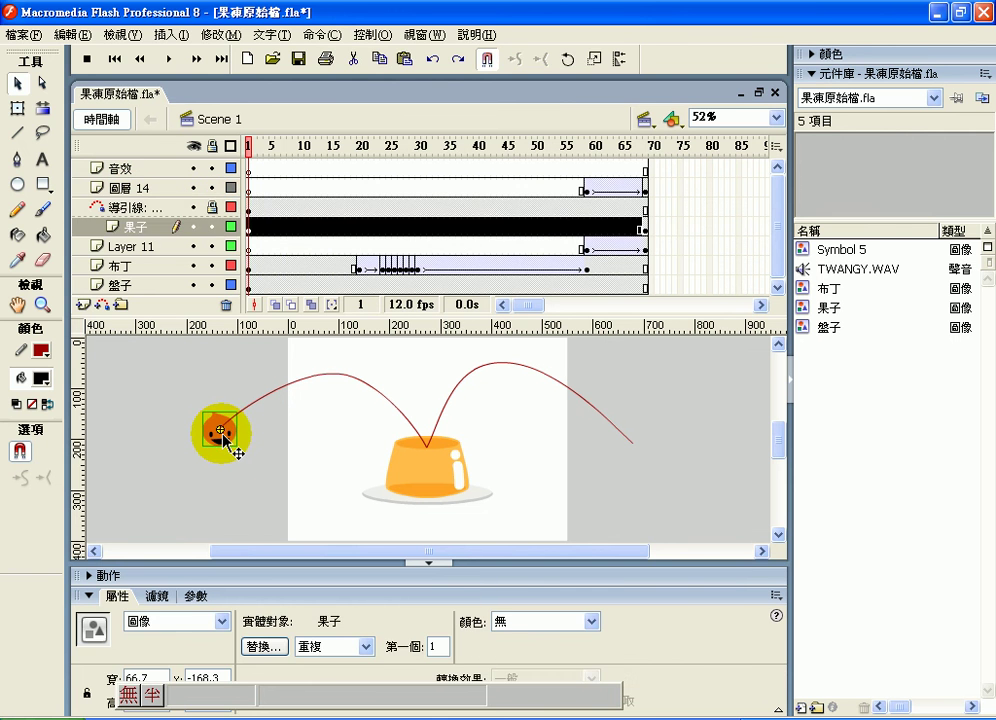
pyautogui.moveTo(221, 432)
pyautogui.mouseDown()
pyautogui.moveTo(217, 420)
pyautogui.moveTo(230, 460)
pyautogui.moveTo(222, 400)
pyautogui.moveTo(237, 450)
pyautogui.moveTo(229, 437)
pyautogui.mouseUp()
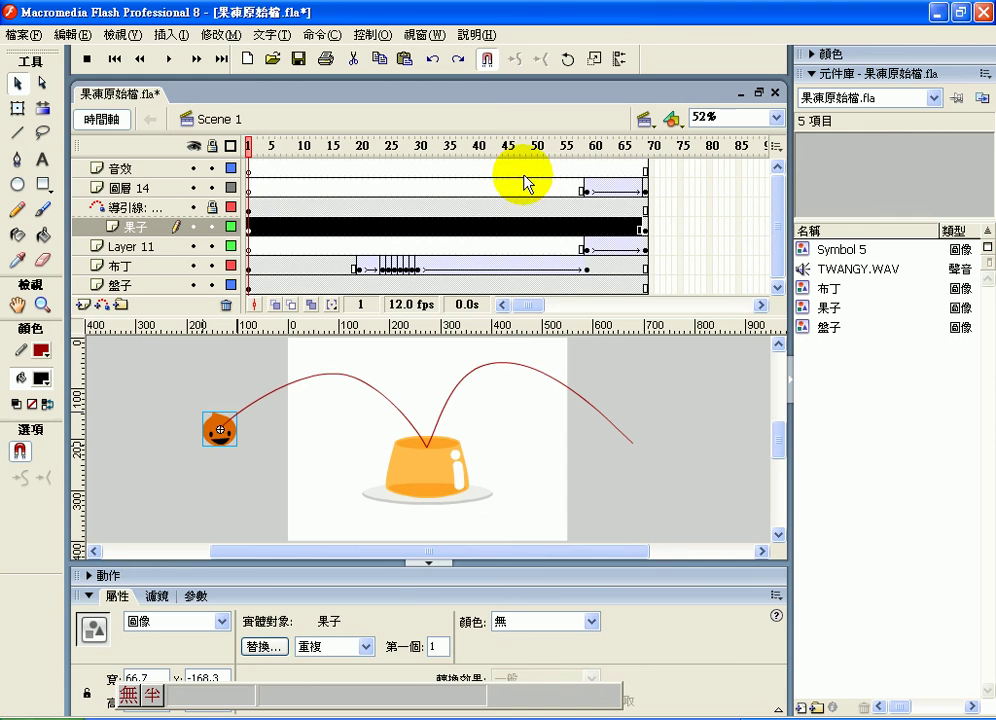
# Move the last keyframe of the 果子 layer from frame 69 to frame 59
pyautogui.click(589, 152)
pyautogui.moveTo(589, 152); pyautogui.dragTo(640, 150)
pyautogui.moveTo(405, 472); pyautogui.dragTo(428, 422)
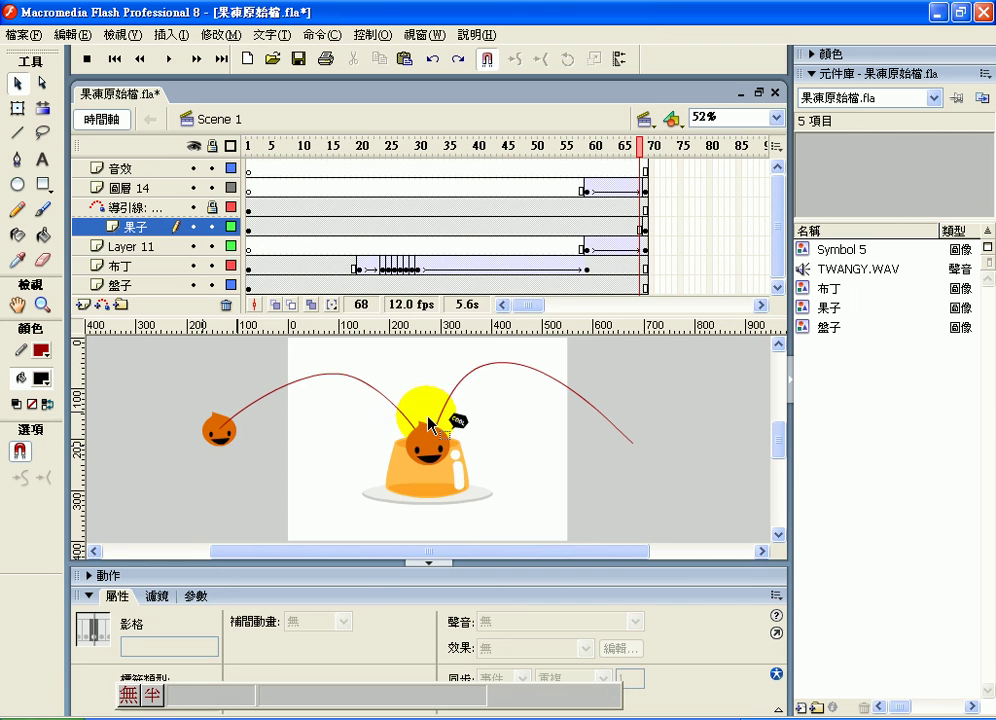
pyautogui.click(645, 228)
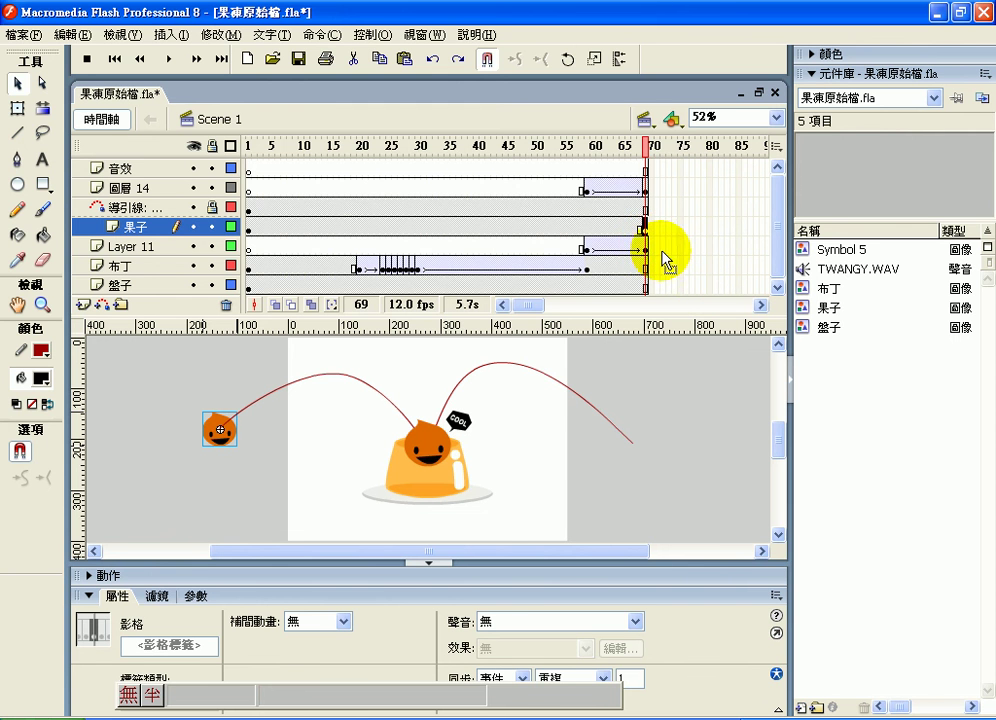
pyautogui.moveTo(645, 229); pyautogui.dragTo(587, 229)
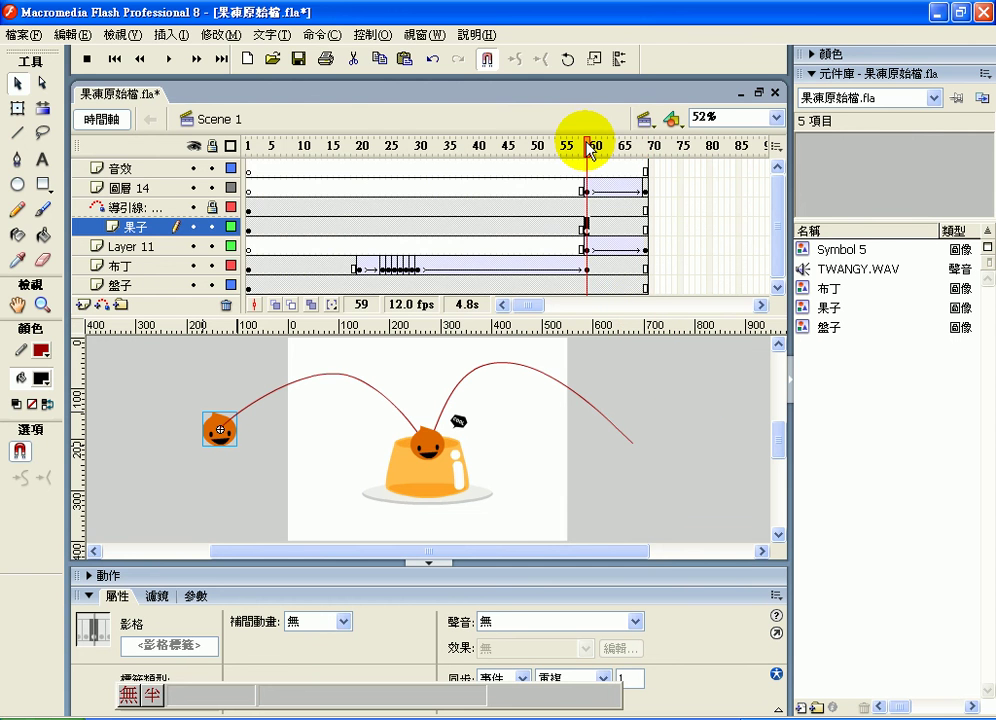
pyautogui.moveTo(589, 150); pyautogui.dragTo(651, 152)
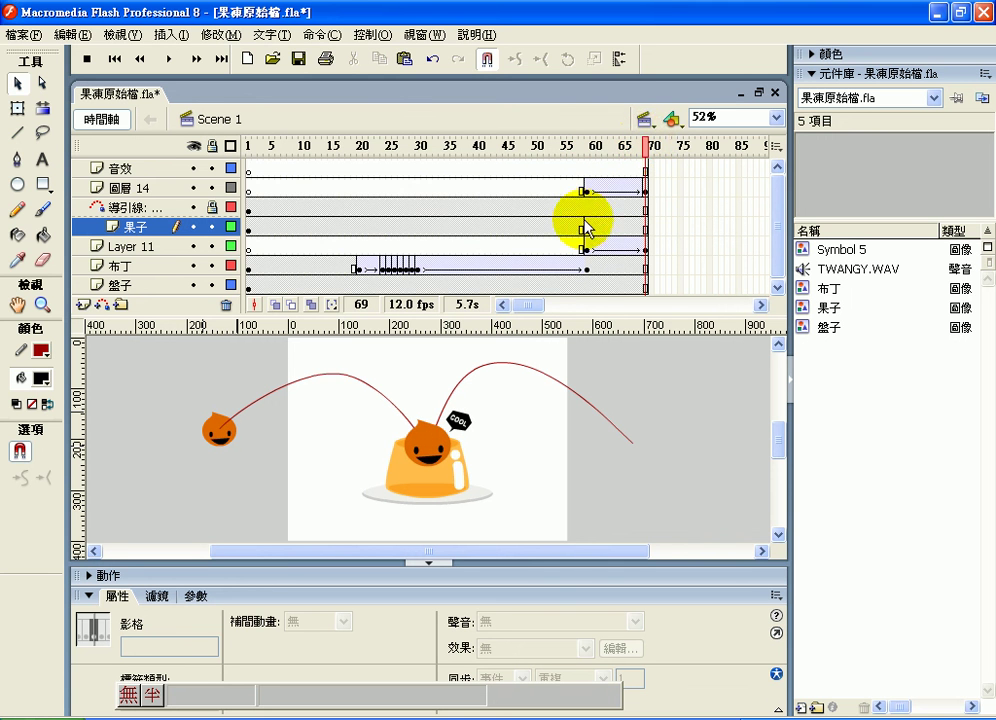
# On frame 59, move the outer 果子 fruit onto the second arc, just past the stage edge near the path's end
pyautogui.click(588, 148)
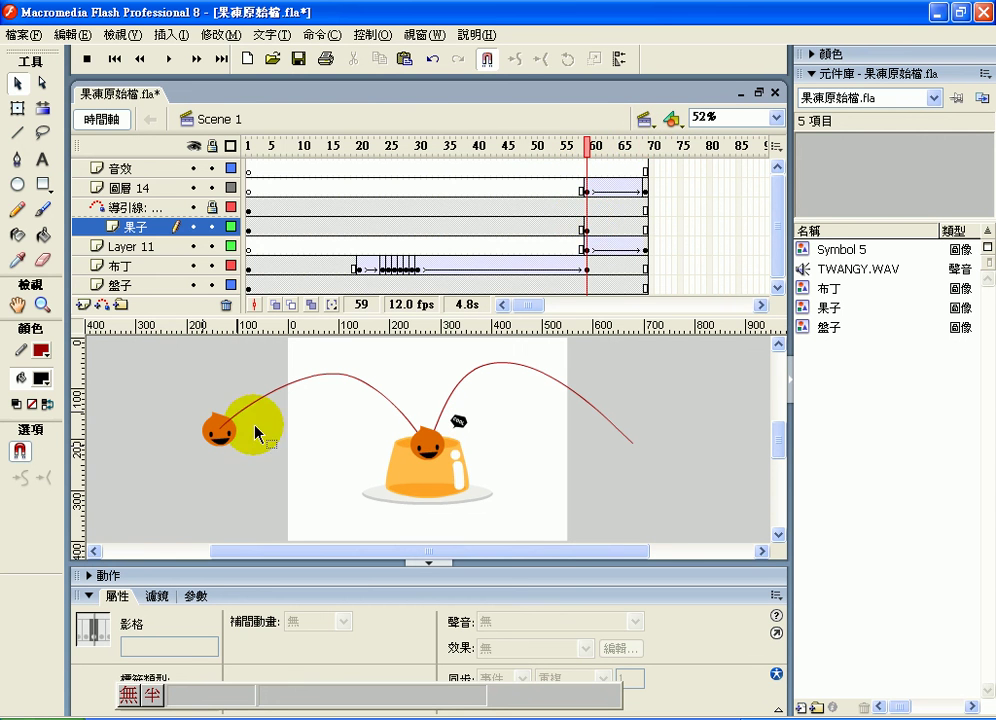
pyautogui.click(219, 440)
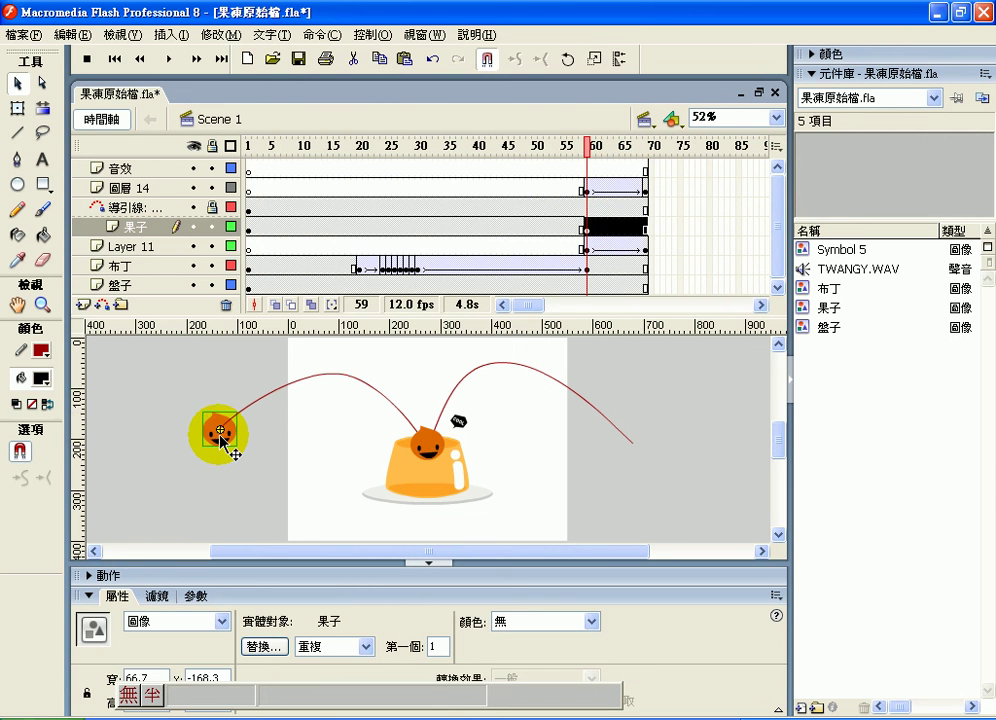
pyautogui.moveTo(531, 396); pyautogui.dragTo(589, 404)
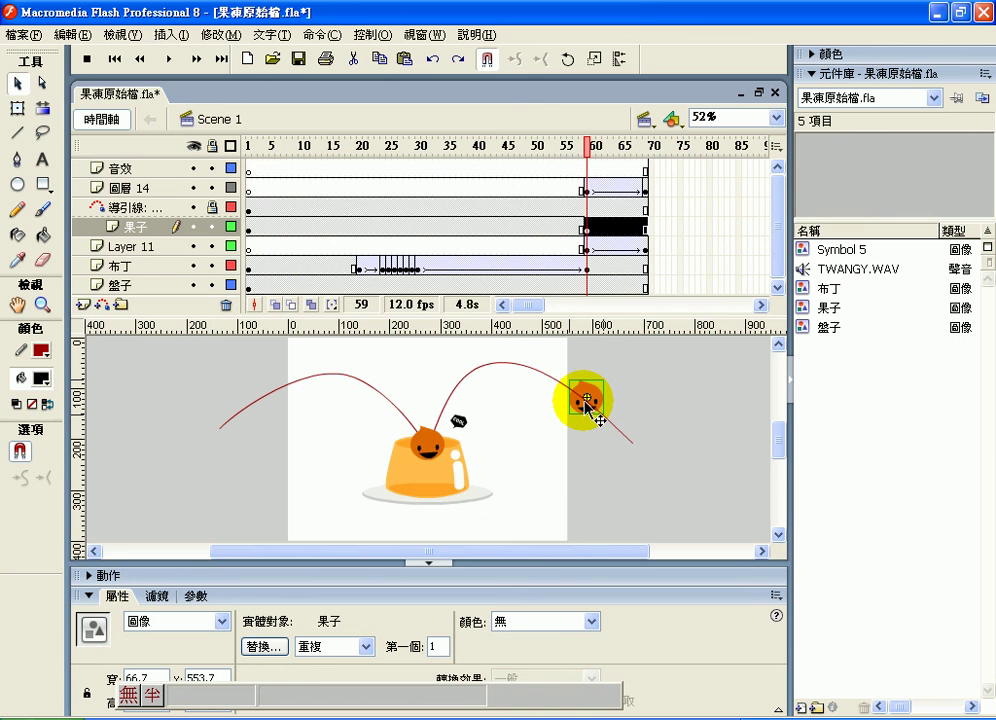
# Create a motion tween on the 果子 layer with 2 clockwise rotations, and shift the 布丁 squash keyframes to frames 28 to 35
pyautogui.click(365, 228)
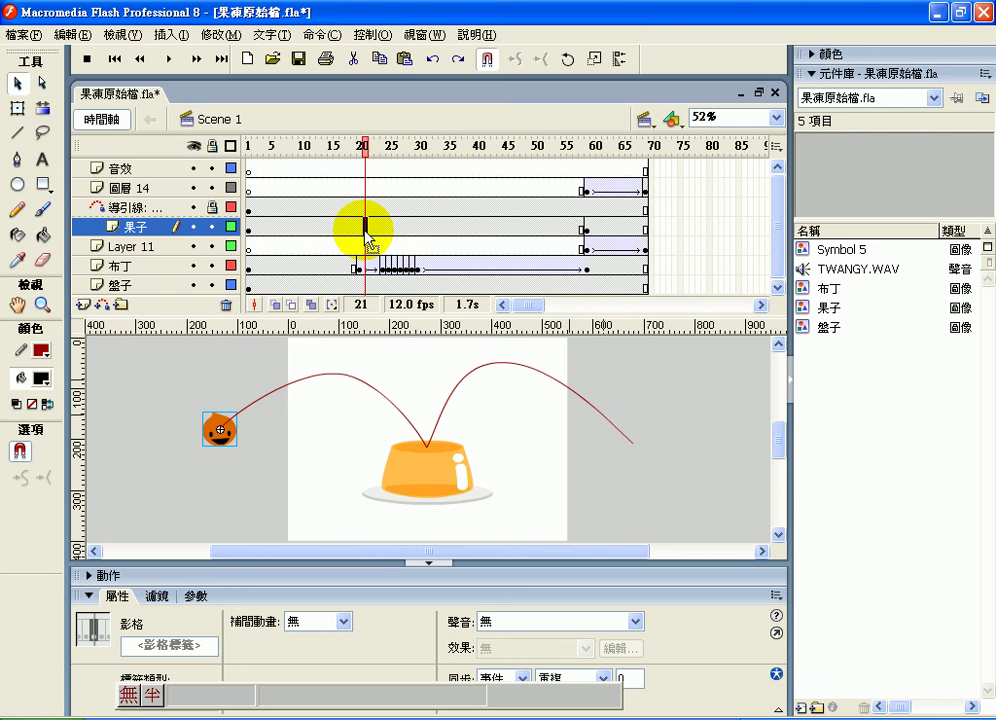
pyautogui.click(413, 266)
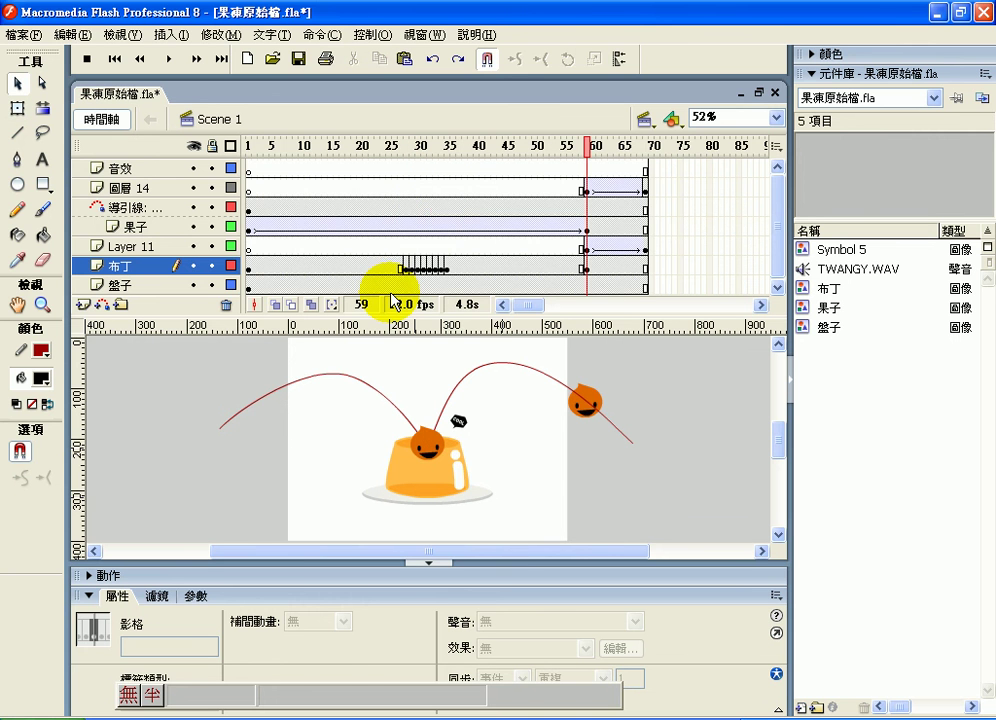
# Preview the 果子 tween by scrubbing through the frames to check how the fruit follows the guide path
pyautogui.click(289, 226)
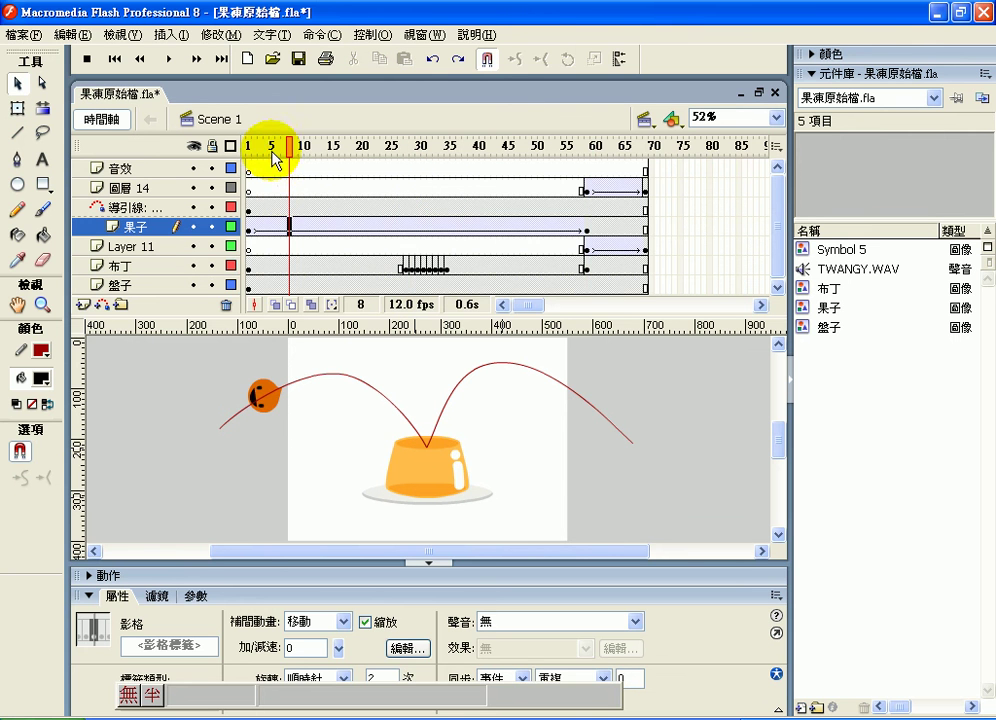
pyautogui.moveTo(264, 141); pyautogui.dragTo(605, 158)
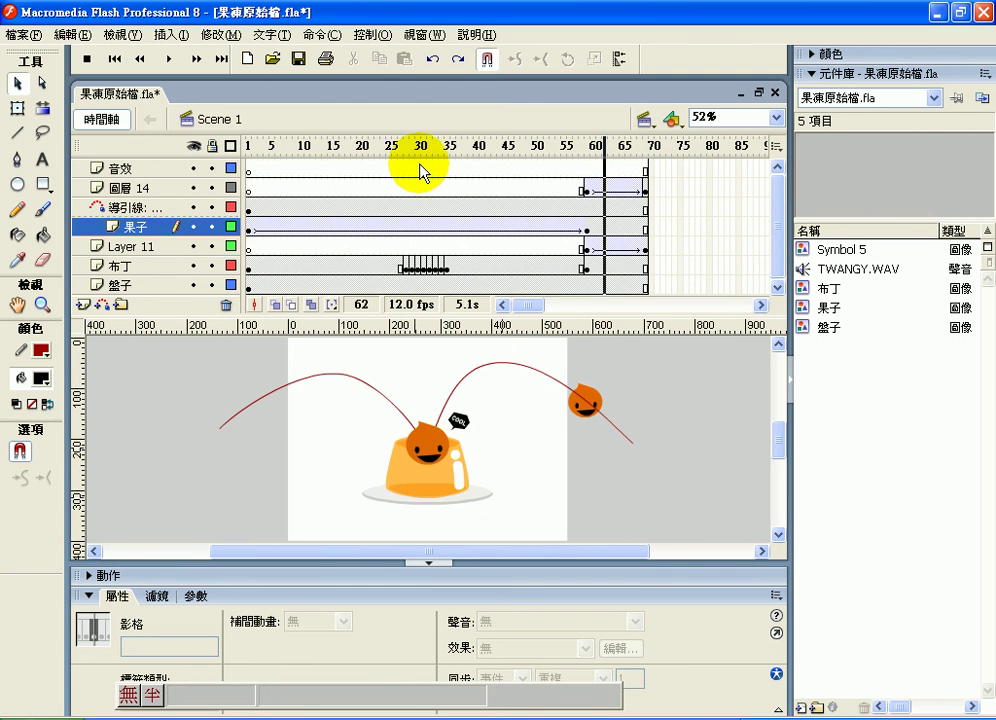
pyautogui.click(420, 170)
pyautogui.moveTo(311, 175)
pyautogui.mouseDown()
pyautogui.moveTo(313, 167)
pyautogui.moveTo(296, 172)
pyautogui.mouseUp()
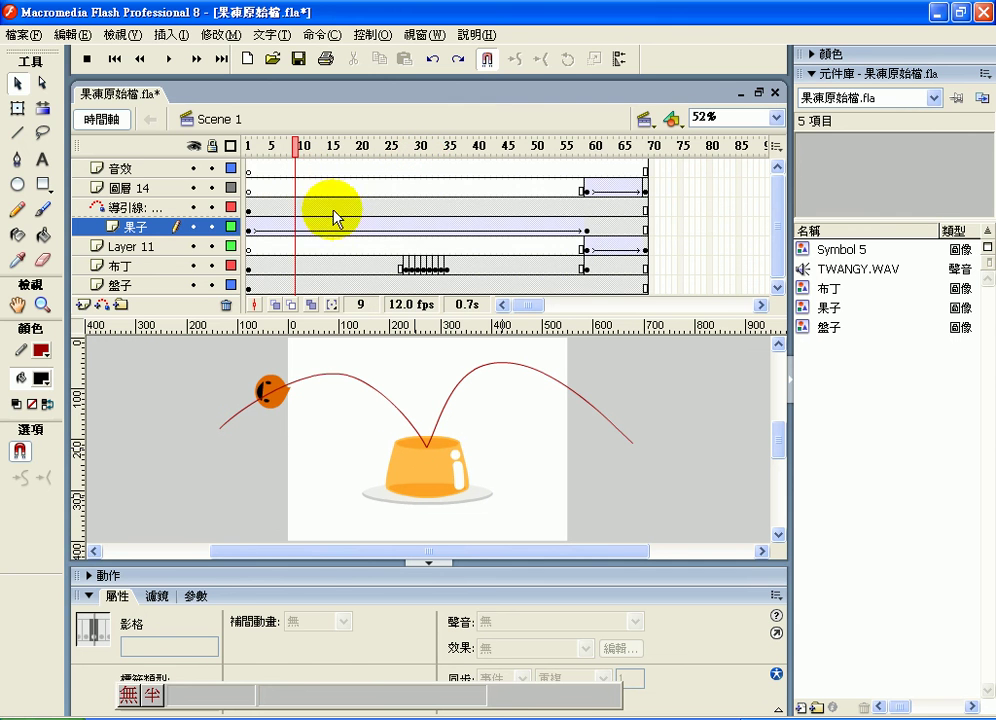
pyautogui.click(314, 228)
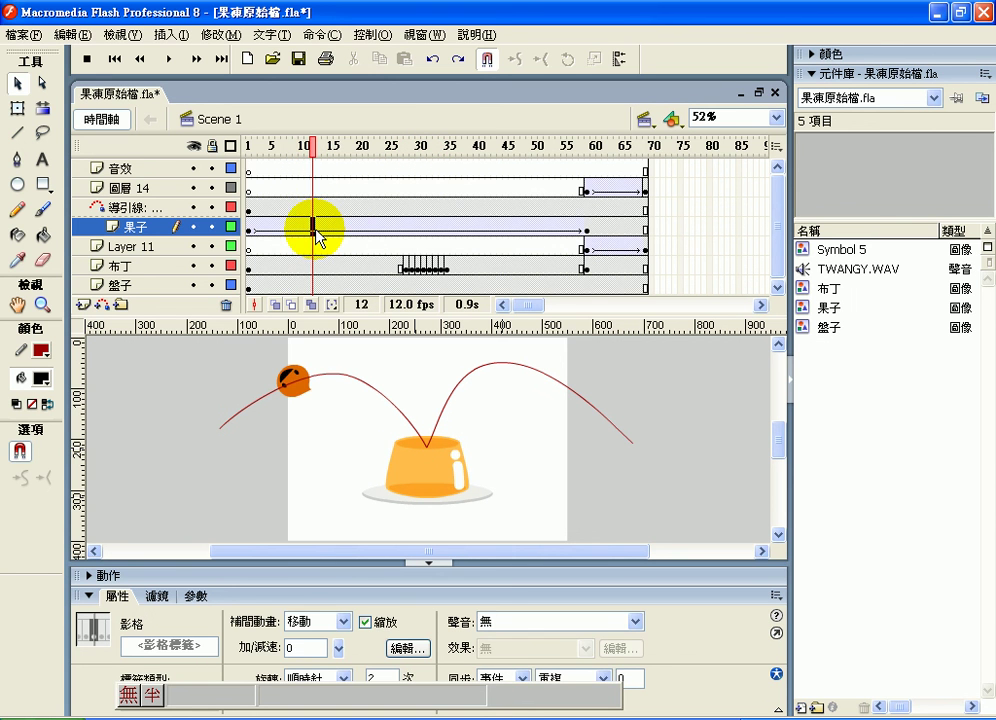
pyautogui.click(255, 158)
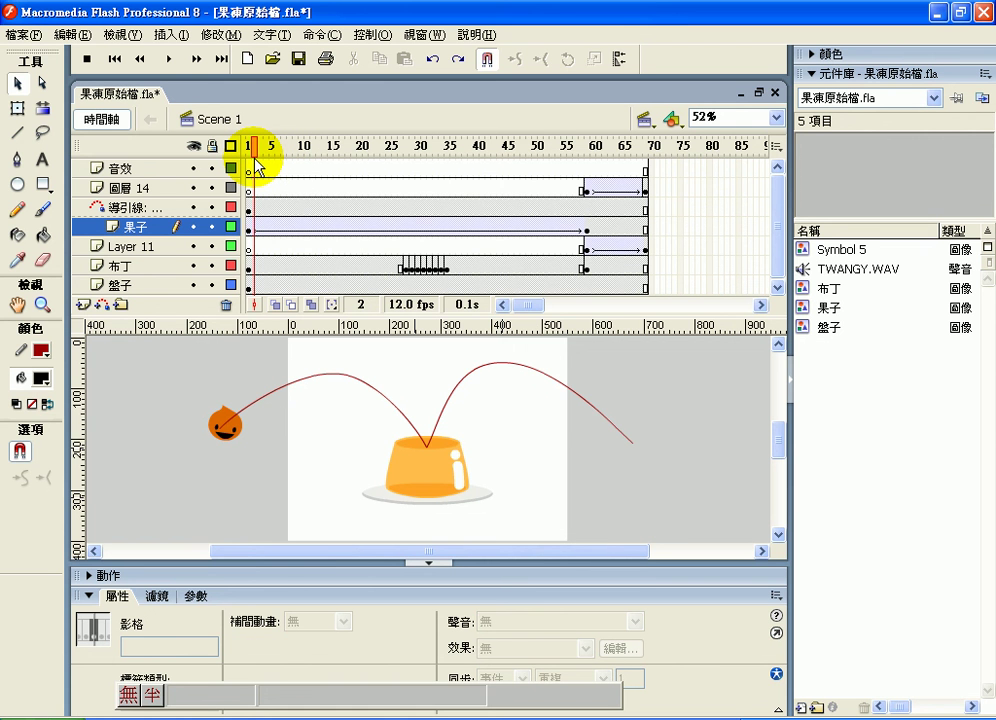
pyautogui.moveTo(255, 158); pyautogui.dragTo(230, 220)
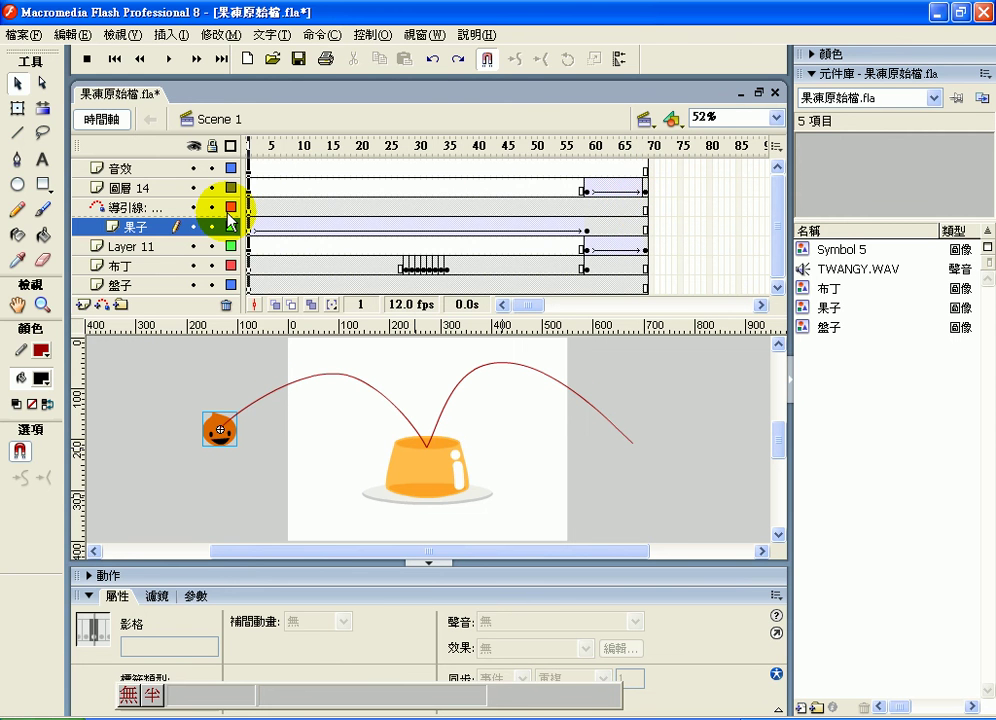
pyautogui.moveTo(270, 150); pyautogui.dragTo(347, 157)
pyautogui.click(347, 157)
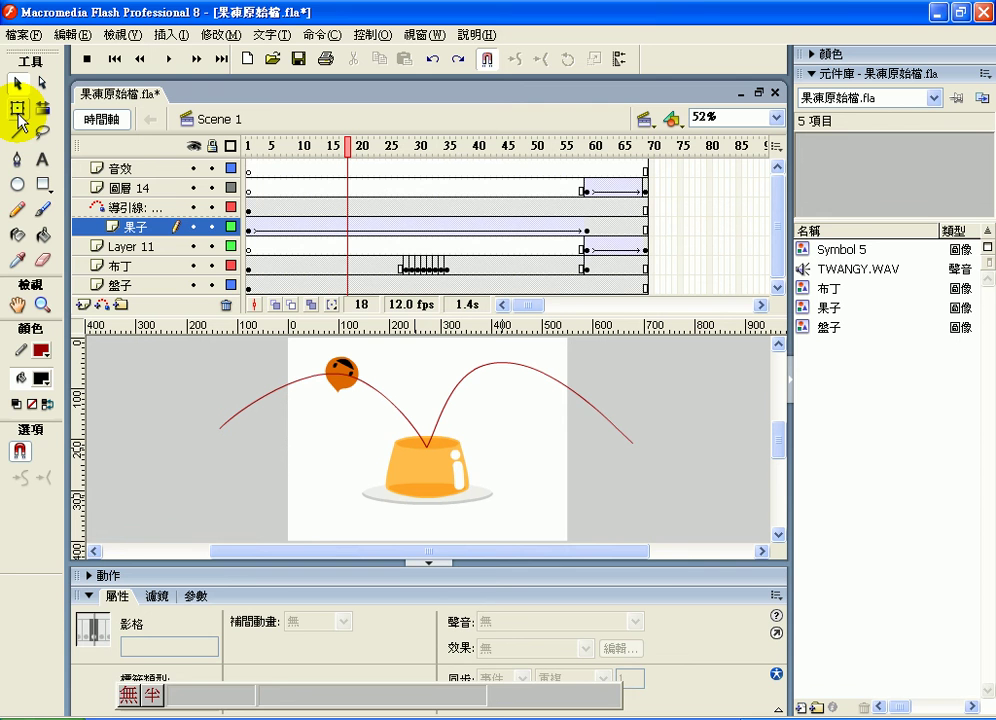
# Inspect the fruit's center point against the start of the guide path on frame 1 with the Free Transform tool
pyautogui.click(18, 116)
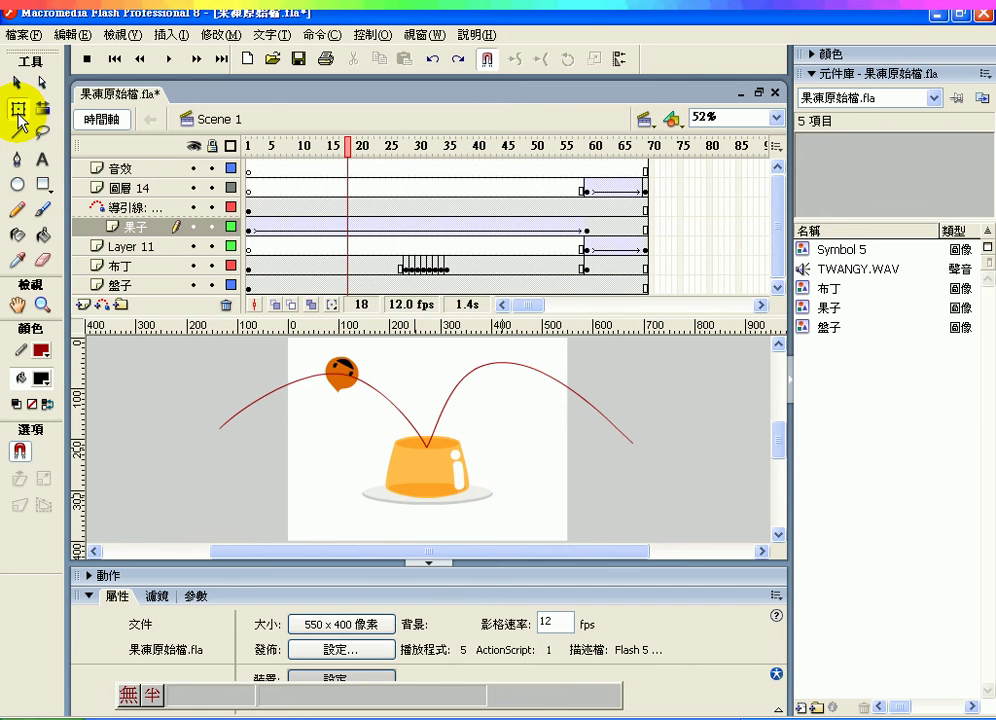
pyautogui.click(250, 146)
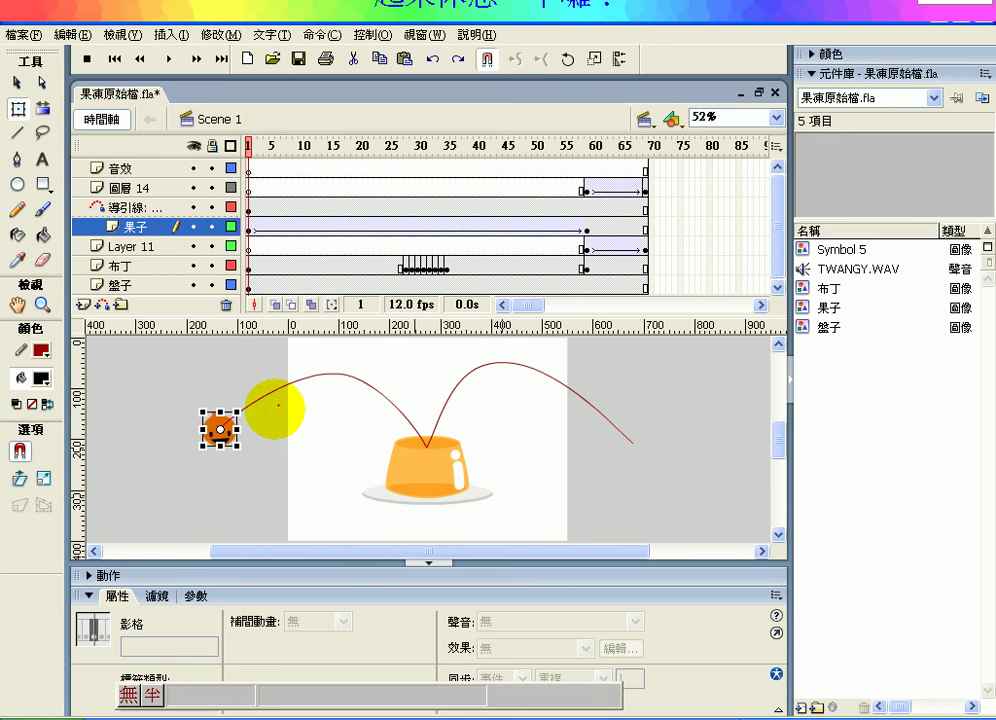
pyautogui.moveTo(290, 410)
pyautogui.mouseDown()
pyautogui.moveTo(340, 407)
pyautogui.moveTo(322, 437)
pyautogui.mouseUp()
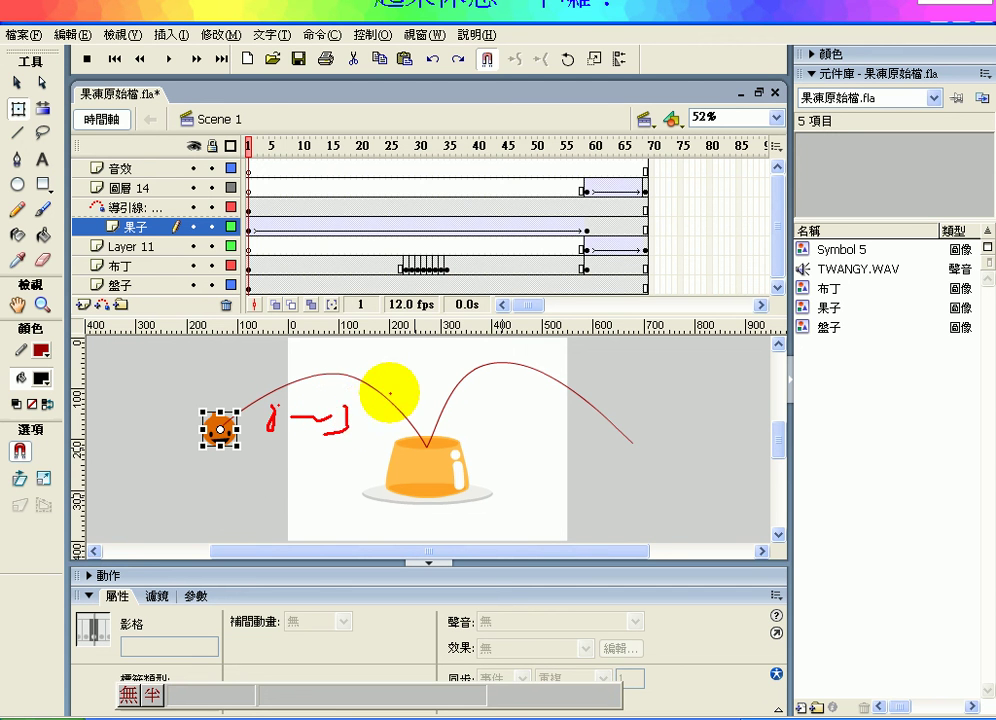
pyautogui.moveTo(386, 396)
pyautogui.mouseDown()
pyautogui.moveTo(363, 410)
pyautogui.moveTo(388, 432)
pyautogui.moveTo(400, 408)
pyautogui.moveTo(386, 410)
pyautogui.mouseUp()
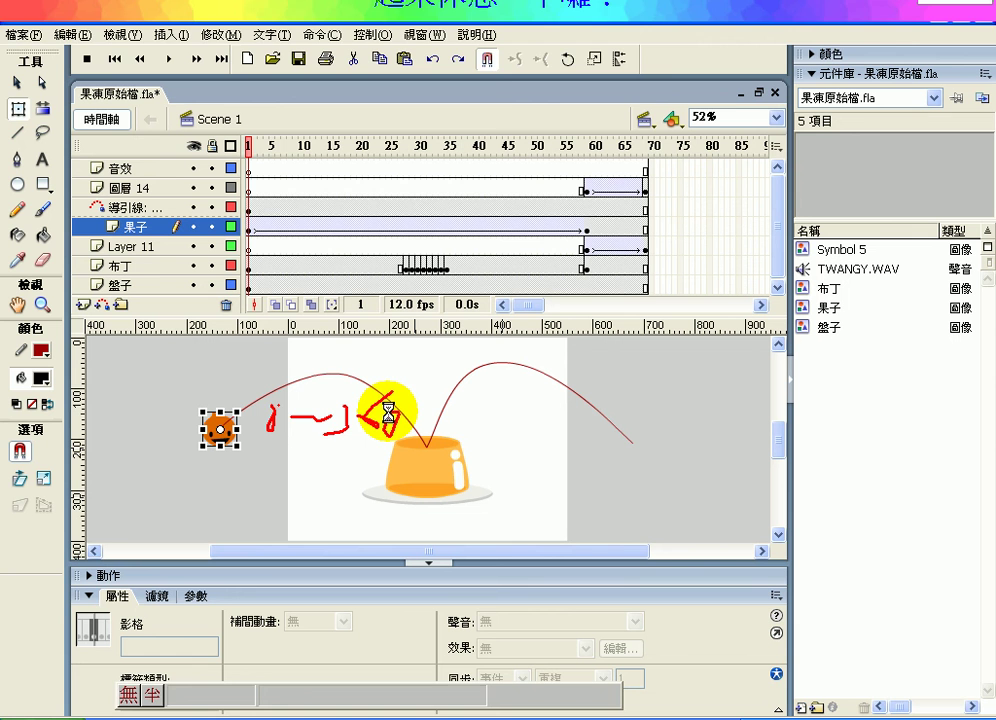
pyautogui.press('Escape')
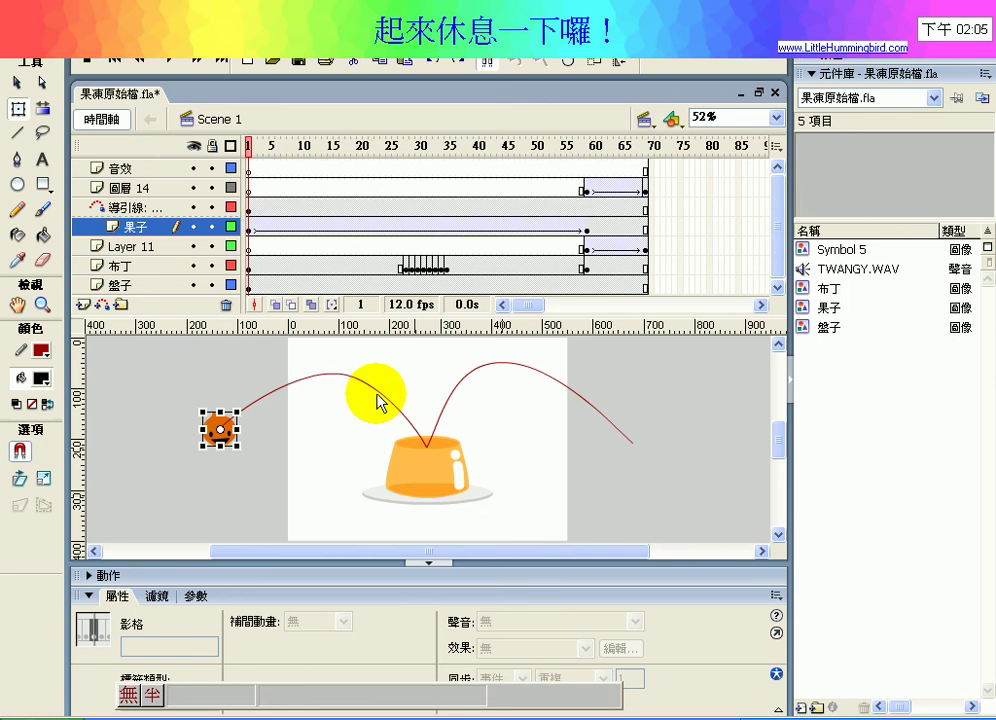
# Try the 果子 motion tween with its rotation set to none (無)
pyautogui.click(325, 227)
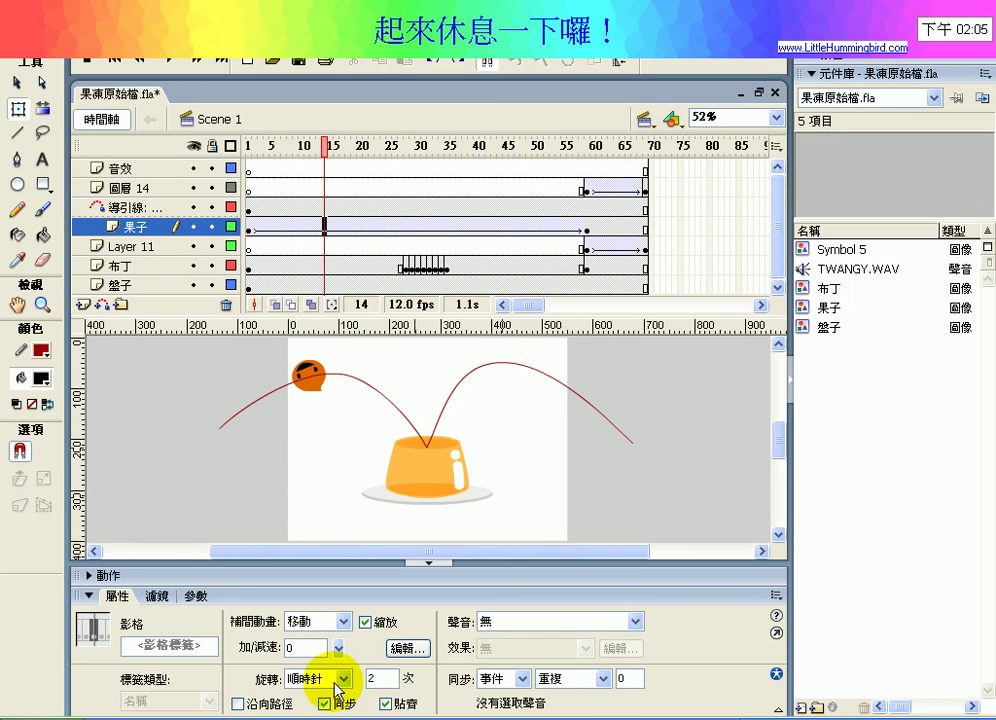
pyautogui.click(367, 678)
pyautogui.doubleClick(369, 678)
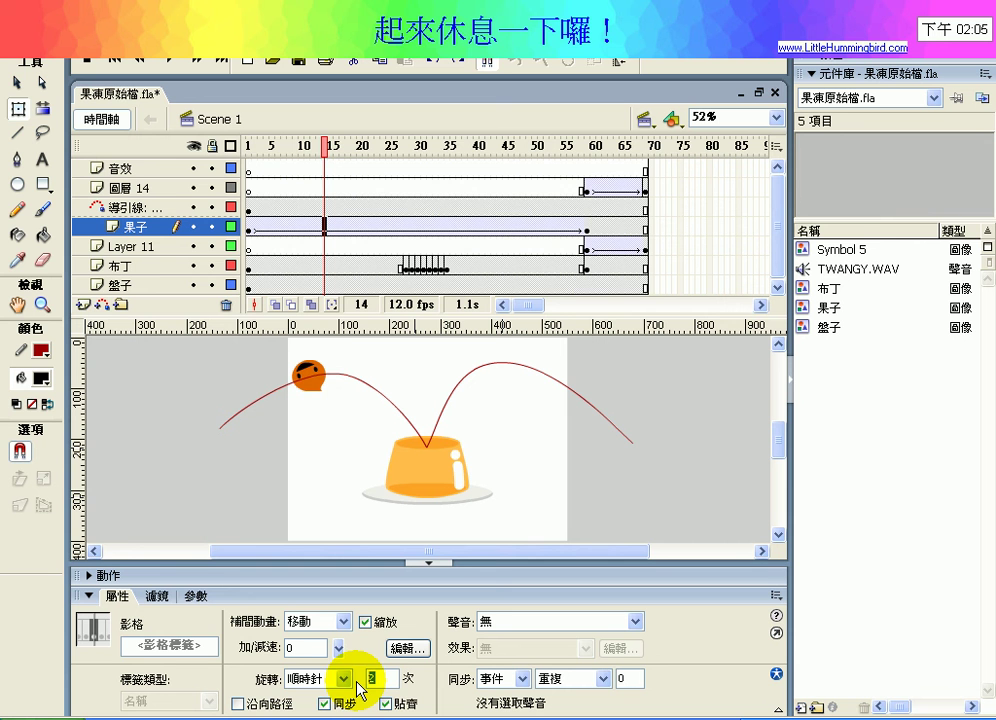
pyautogui.click(344, 679)
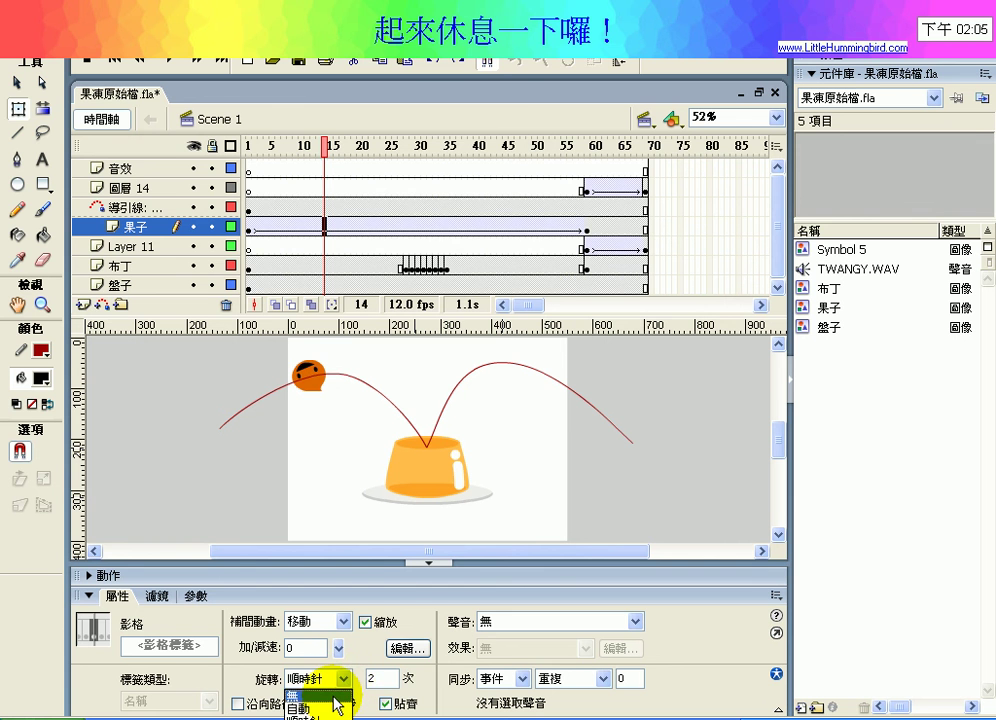
pyautogui.click(333, 694)
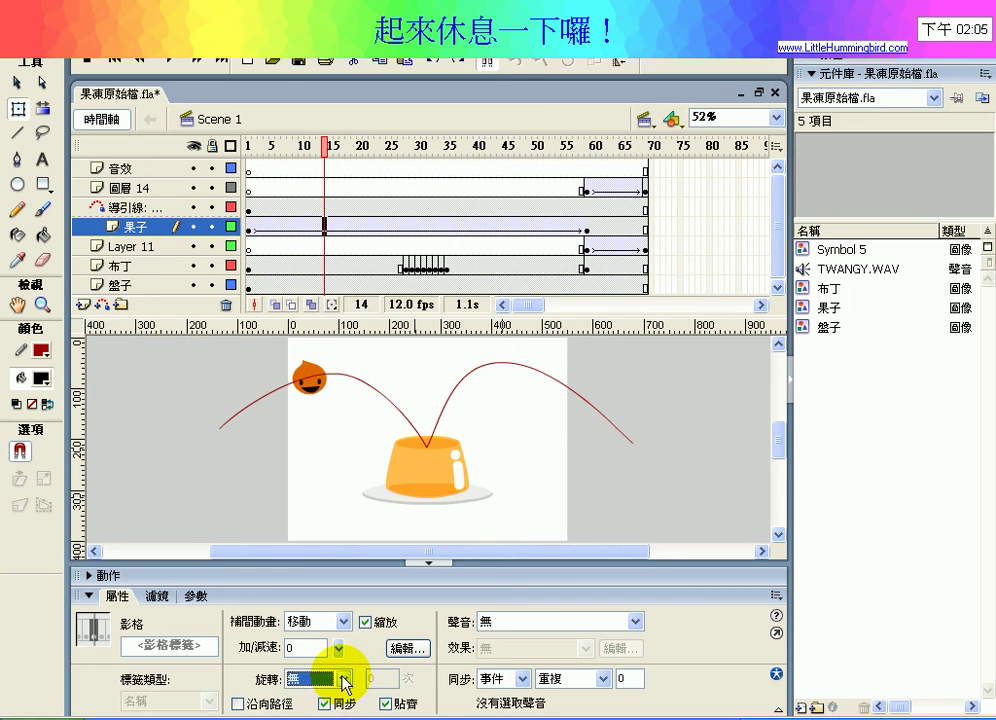
# Set the 果子 motion tween's rotation to clockwise (順時針), 1 time
pyautogui.click(345, 680)
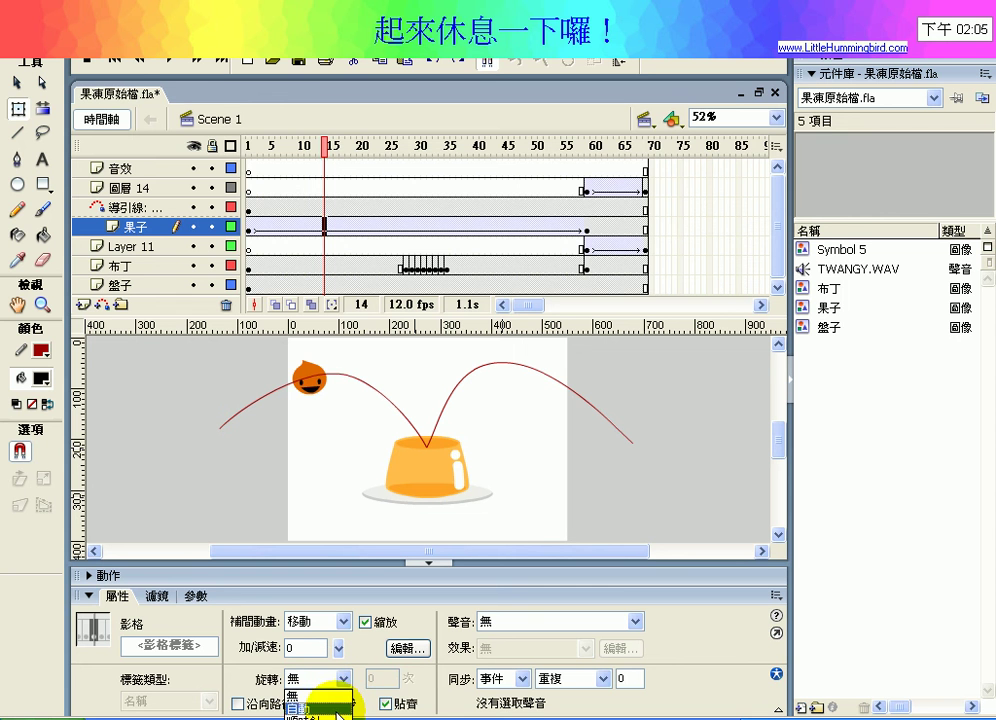
pyautogui.click(300, 716)
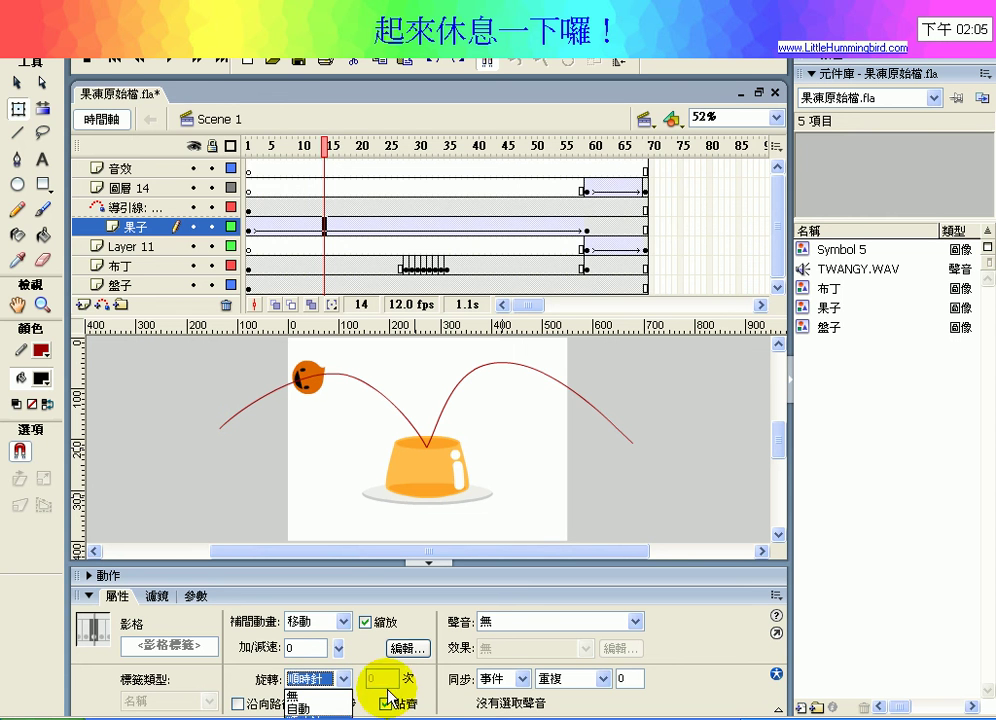
pyautogui.press('Tab')
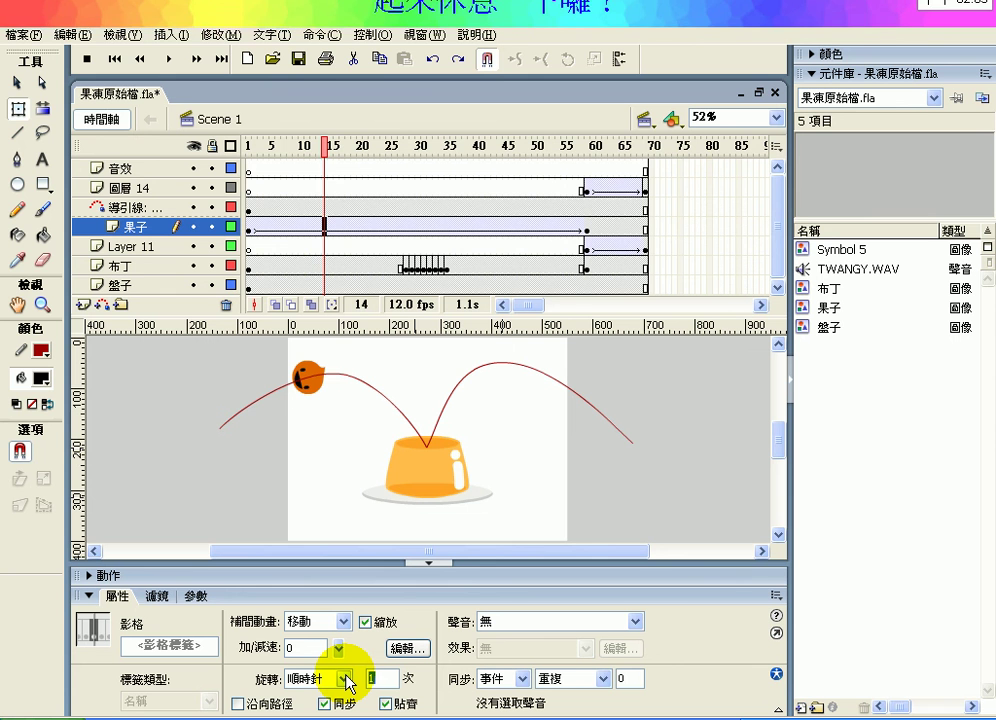
# Try to set the 果子 motion tween's clockwise rotation to 1.5 times
pyautogui.write('1')
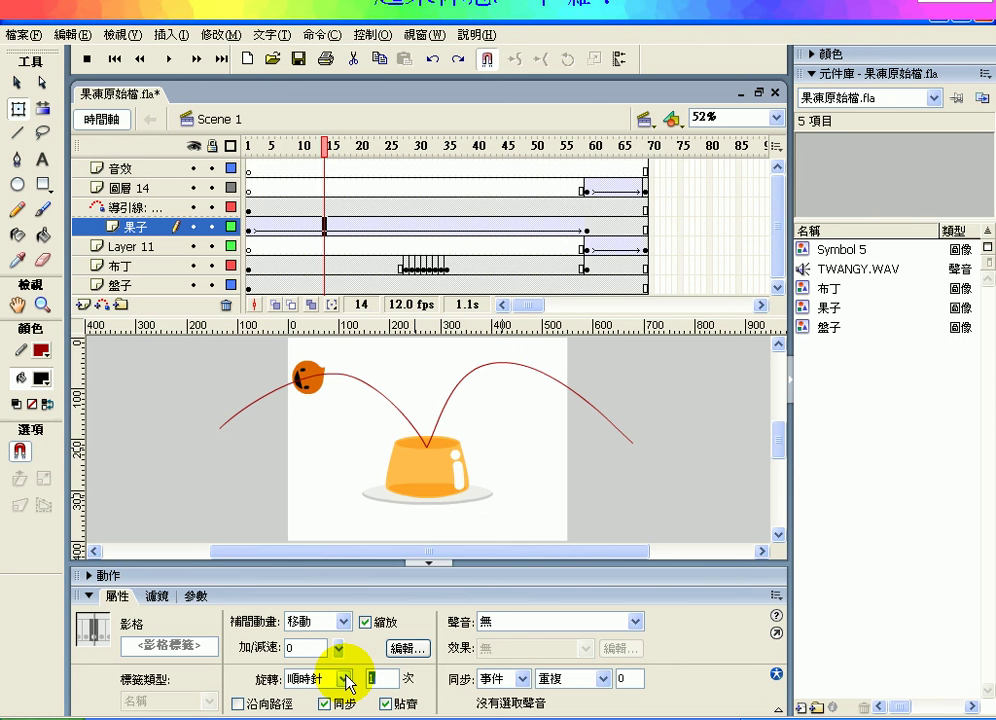
pyautogui.write('.5')
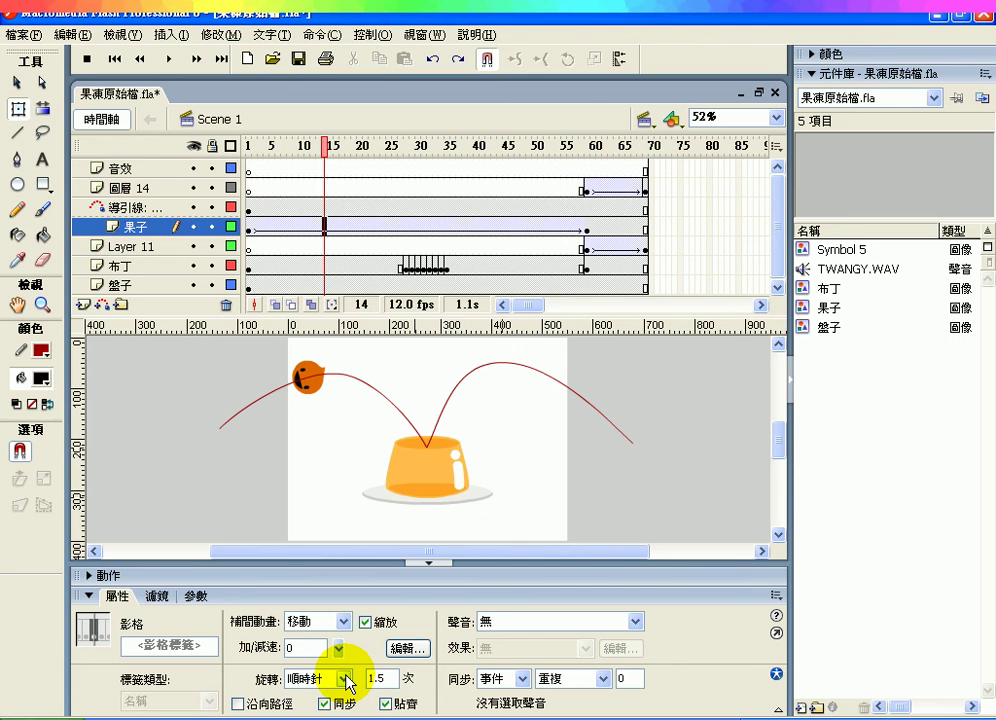
pyautogui.click(391, 385)
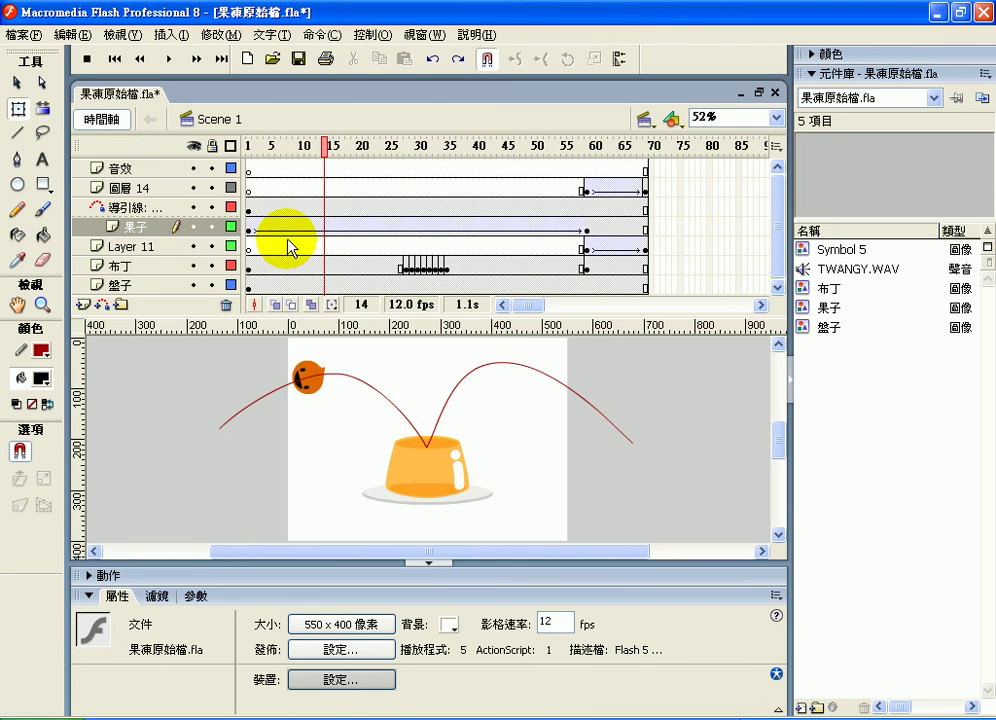
pyautogui.click(323, 229)
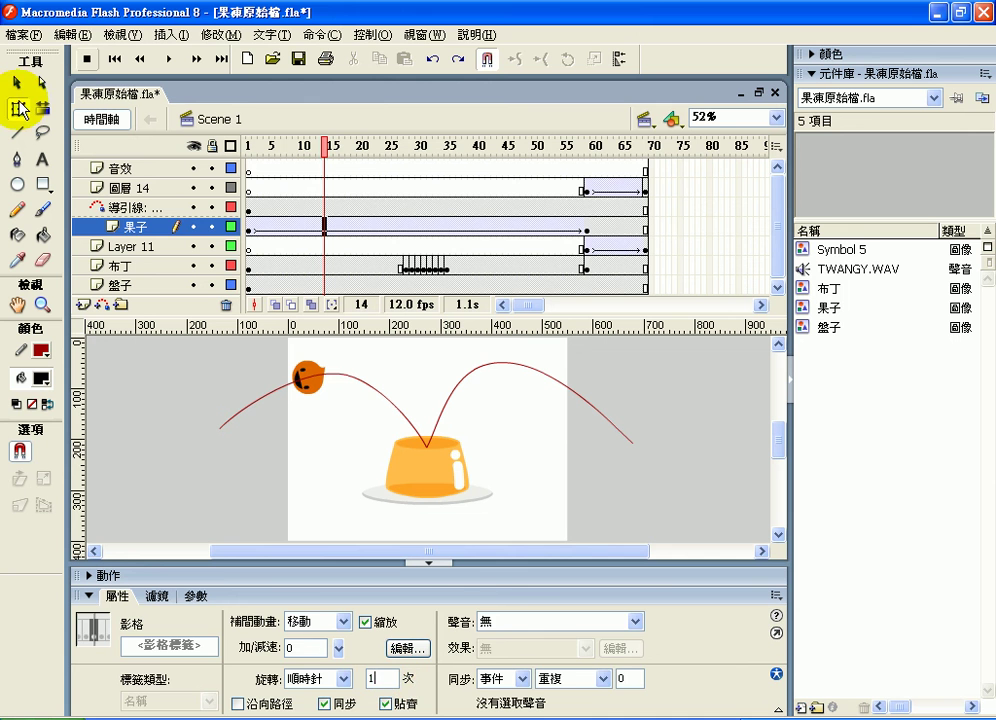
# Rotate the 果子 fruit on frame 69 a little under a quarter turn clockwise with the Free Transform tool
pyautogui.click(19, 112)
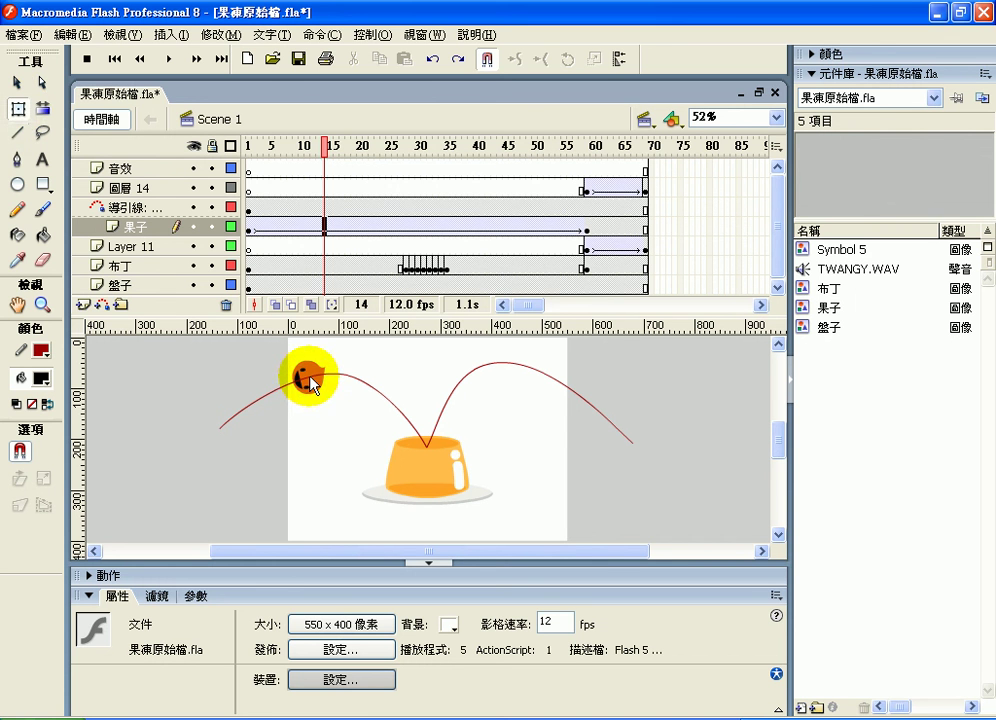
pyautogui.click(320, 227)
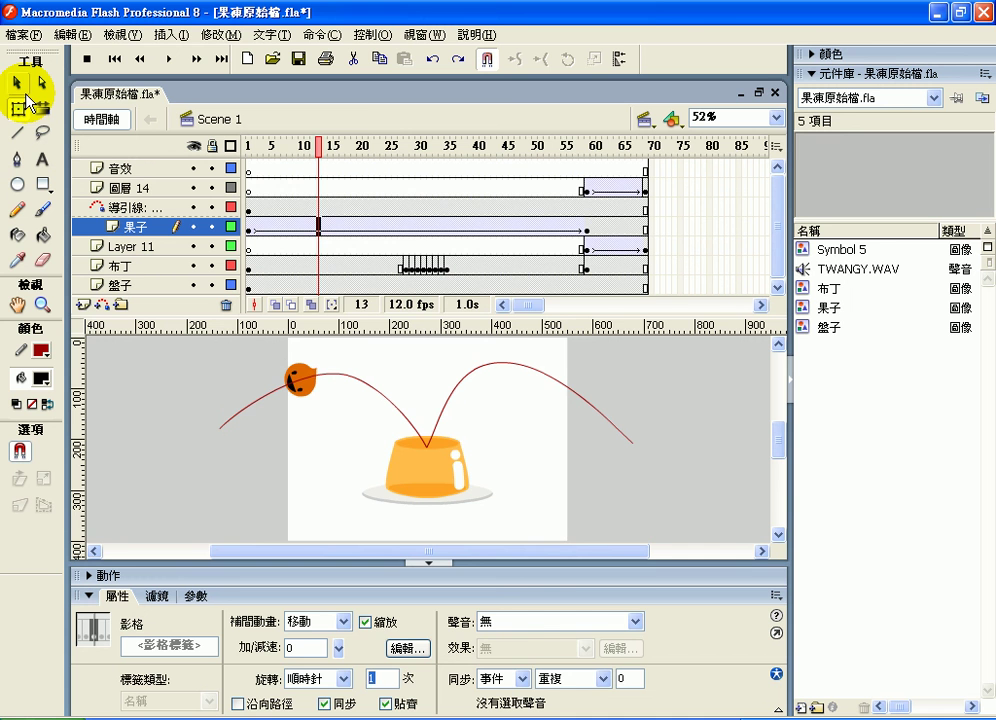
pyautogui.moveTo(388, 150); pyautogui.dragTo(649, 157)
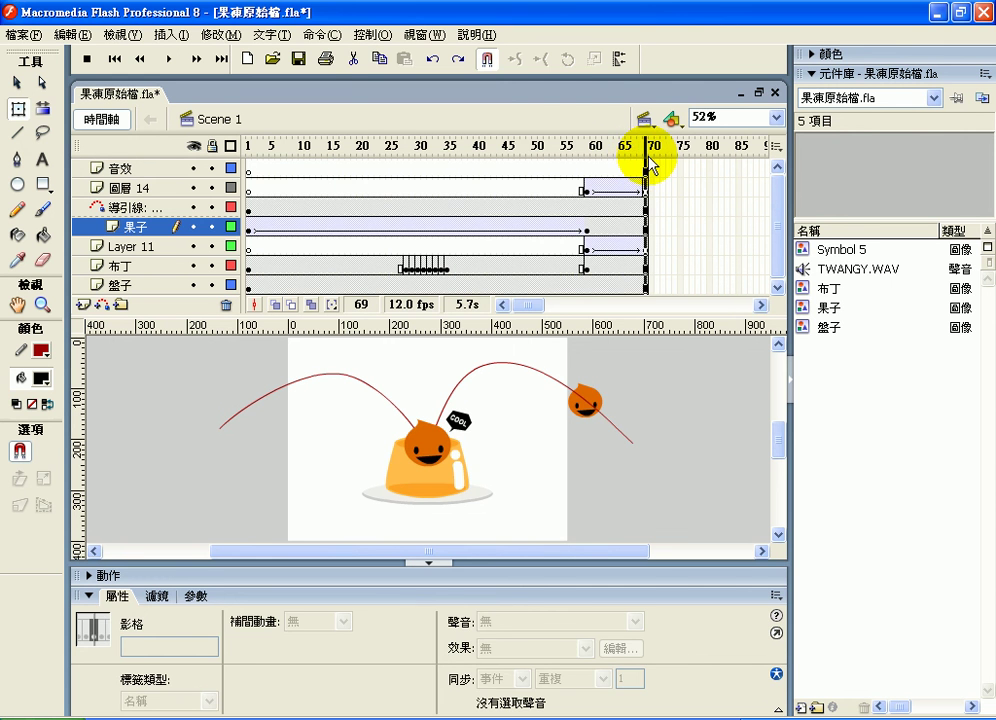
pyautogui.click(598, 400)
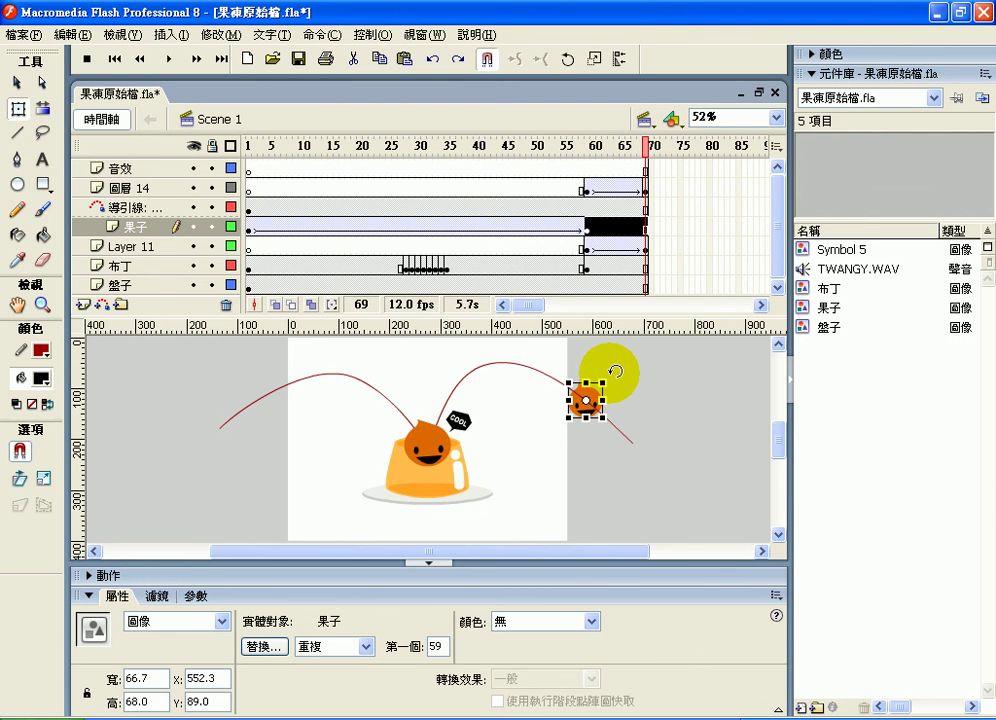
pyautogui.moveTo(614, 372); pyautogui.dragTo(622, 444)
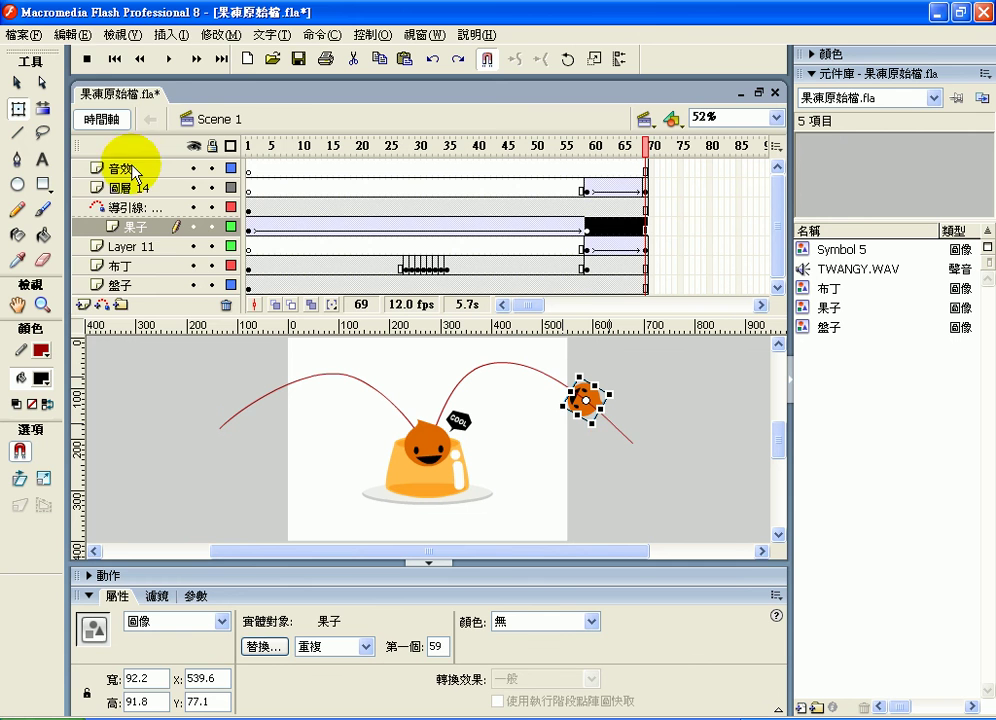
pyautogui.click(74, 33)
pyautogui.click(80, 57)
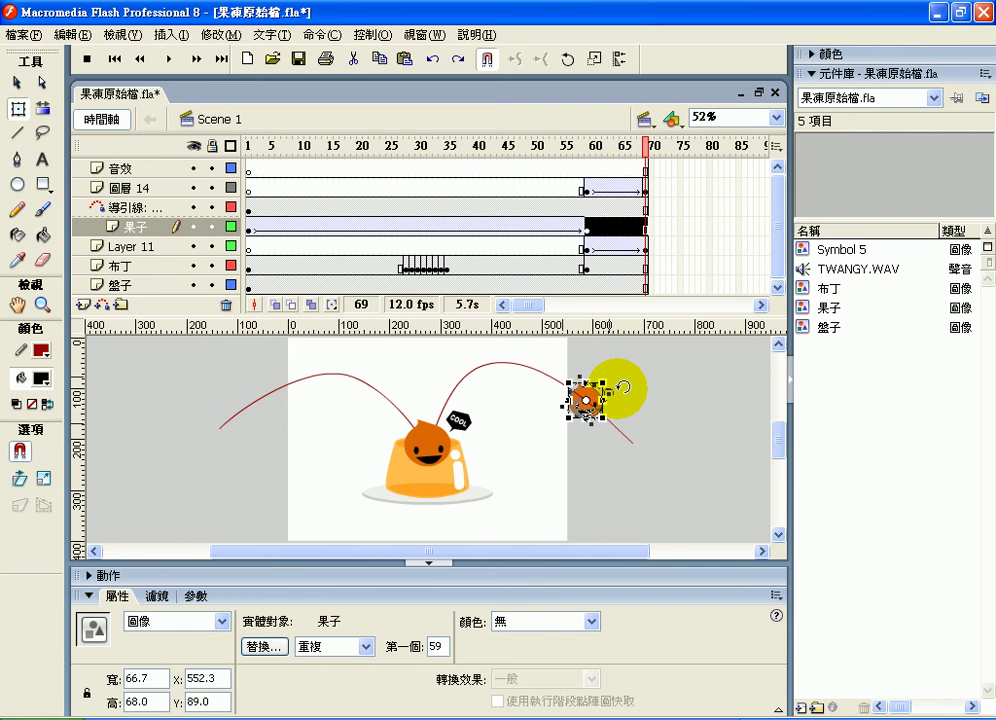
pyautogui.moveTo(622, 387); pyautogui.dragTo(623, 403)
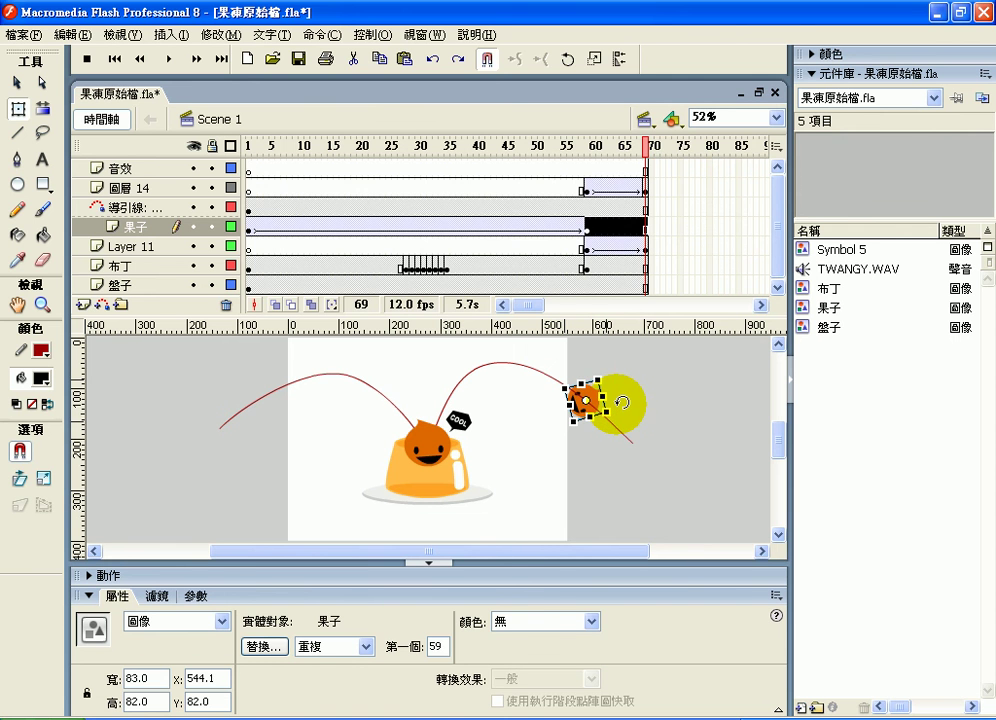
pyautogui.click(613, 401)
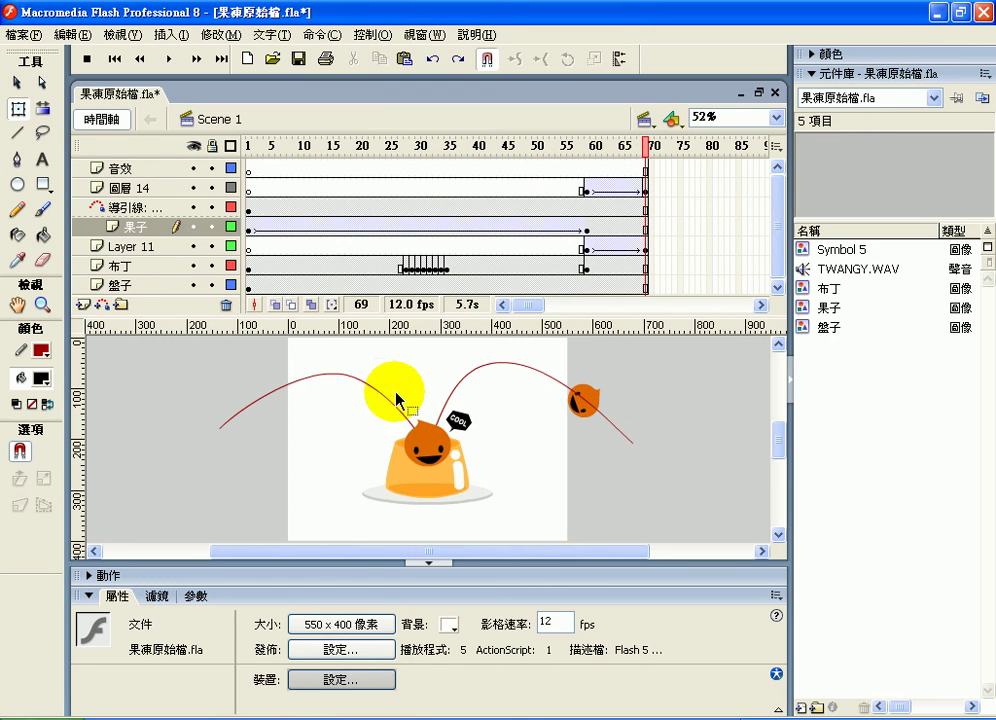
# Check the 果子 tween's rotation count and preview the spin by scrubbing from frame 1 to frame 63
pyautogui.click(353, 227)
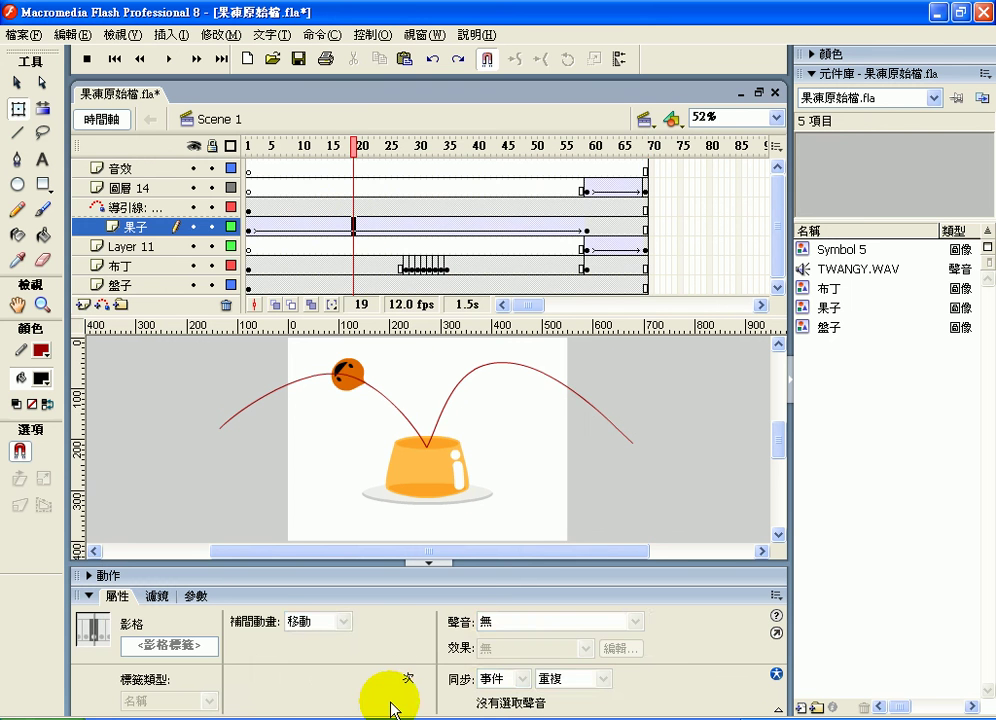
pyautogui.click(380, 678)
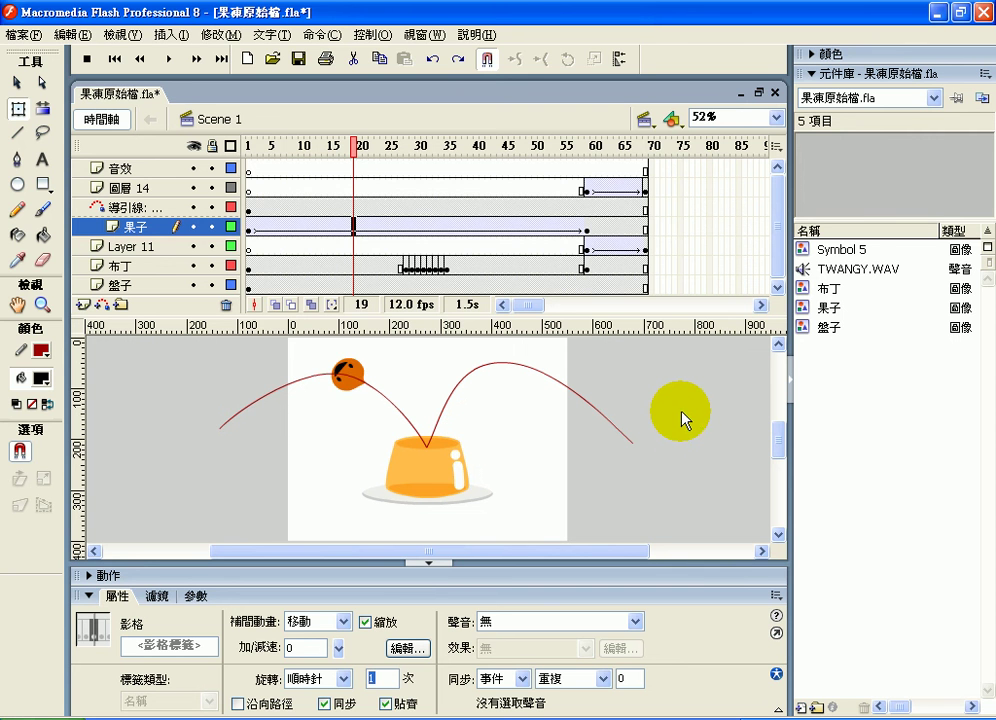
pyautogui.moveTo(249, 146); pyautogui.dragTo(610, 182)
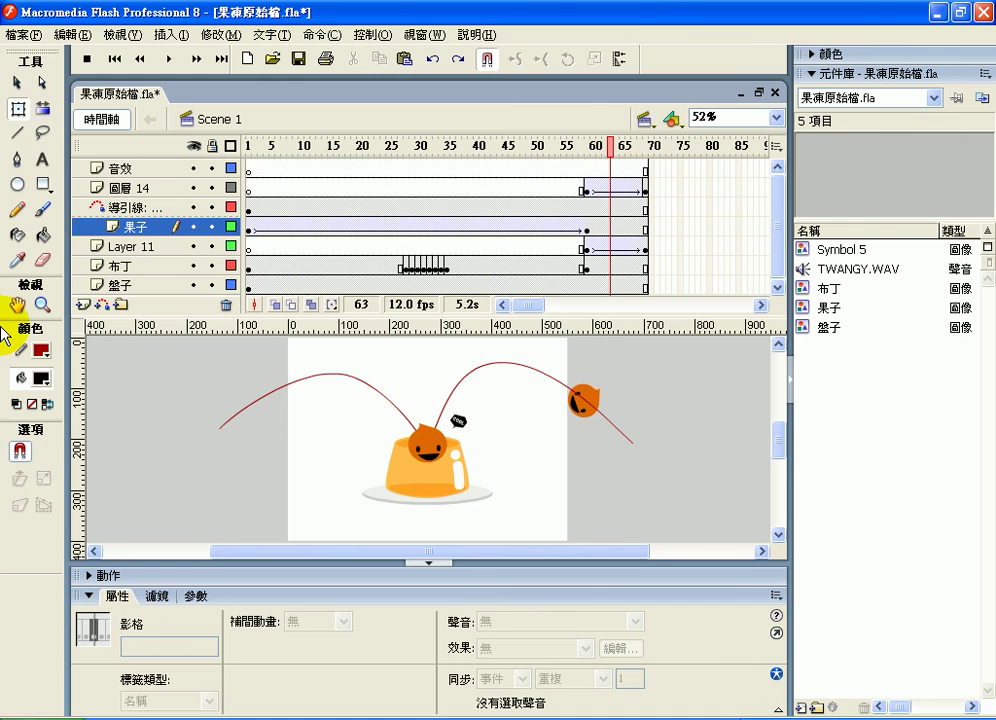
pyautogui.click(20, 113)
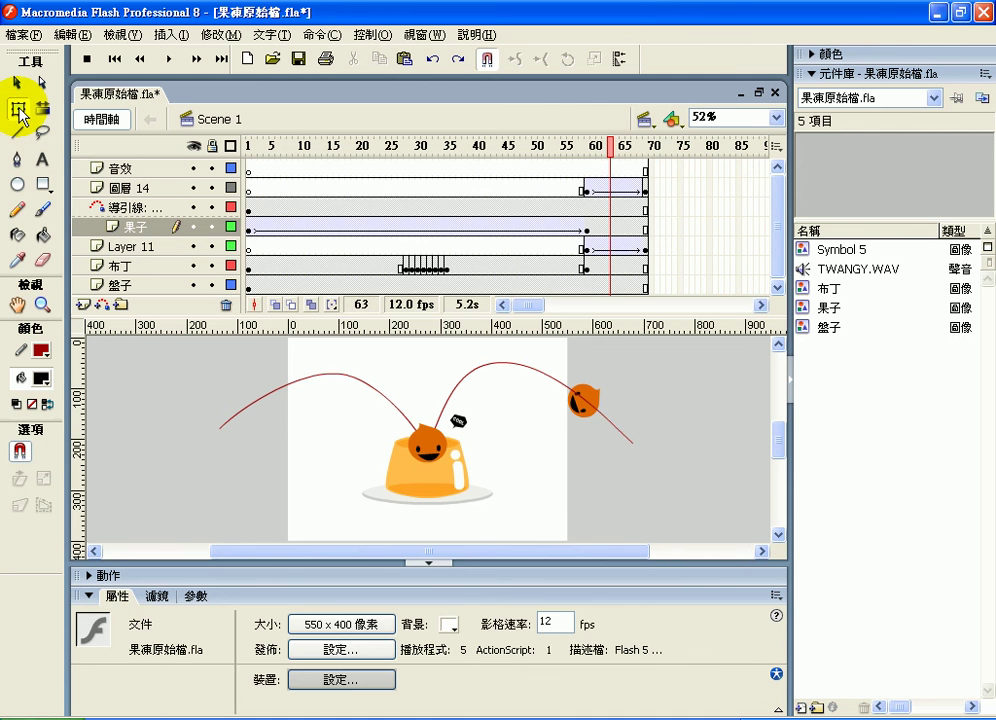